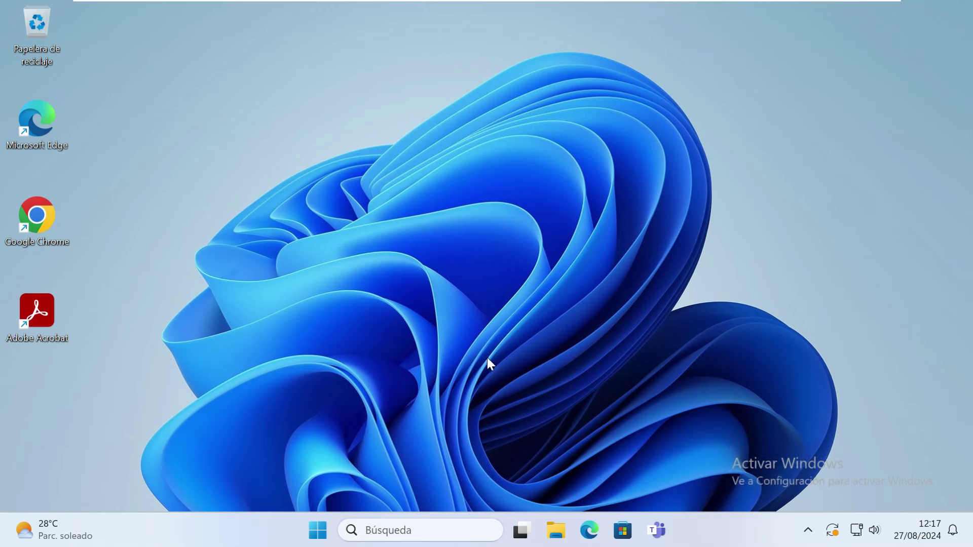
Look through the Office, Windows and bundle key offers on the keysfan.com software sale page
left_click(318, 530)
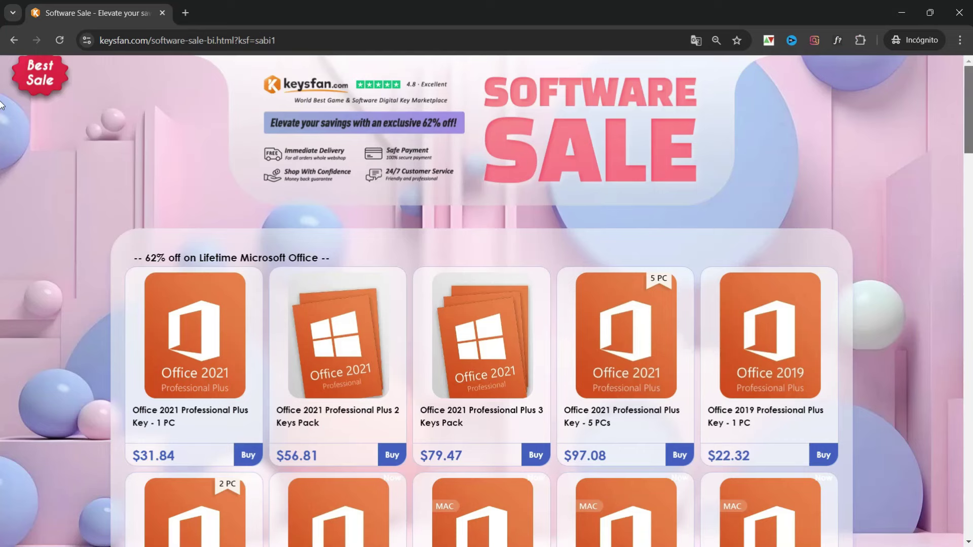
scroll(0, 104, "down", 2)
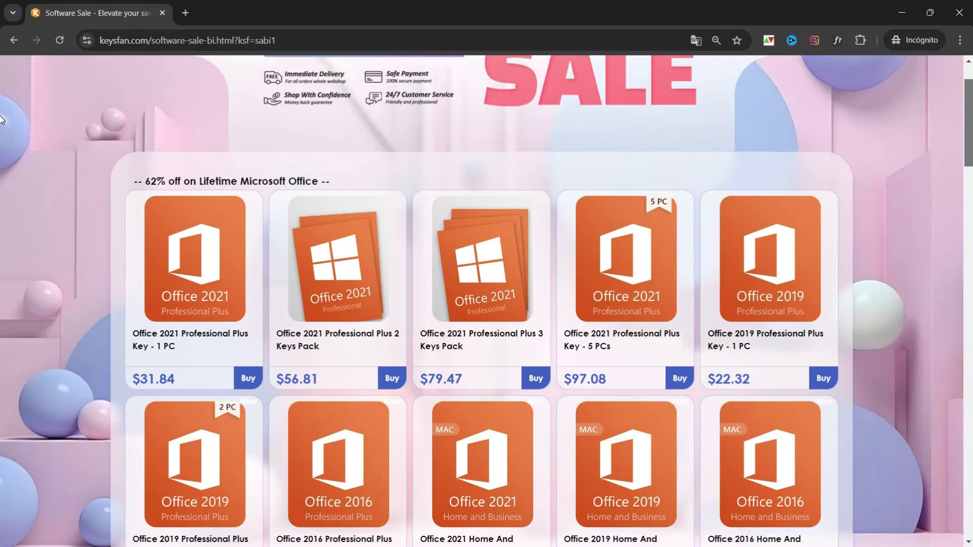
scroll(1, 122, "down", 1)
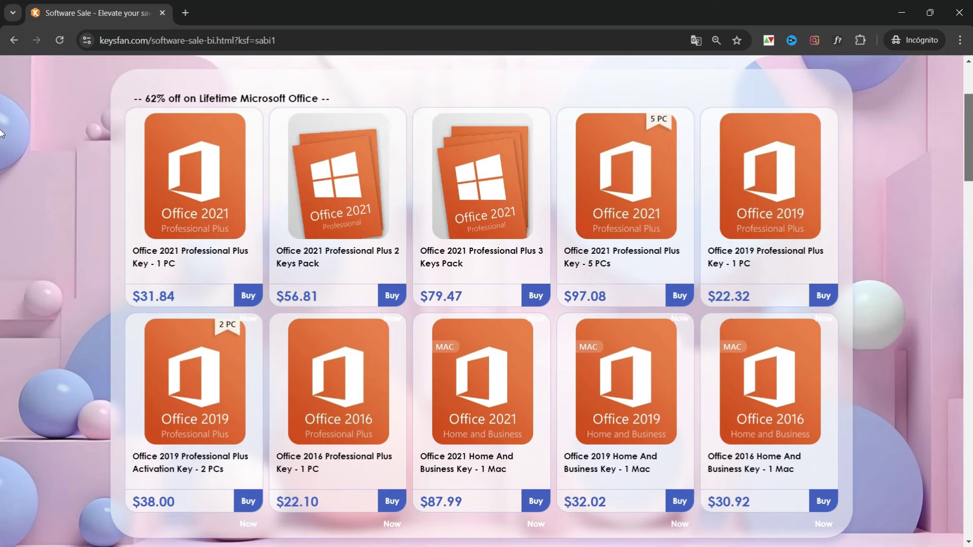
scroll(1, 152, "down", 7)
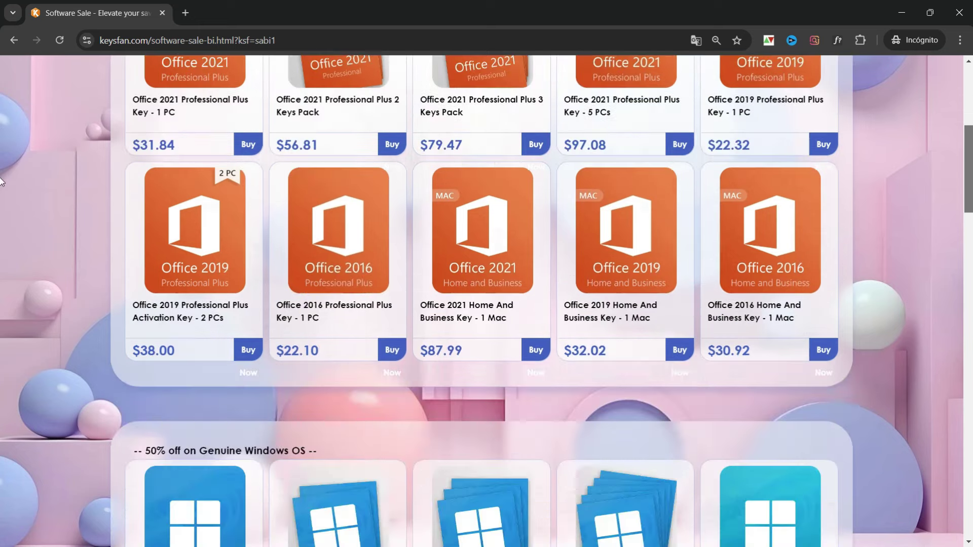
scroll(1, 213, "down", 3)
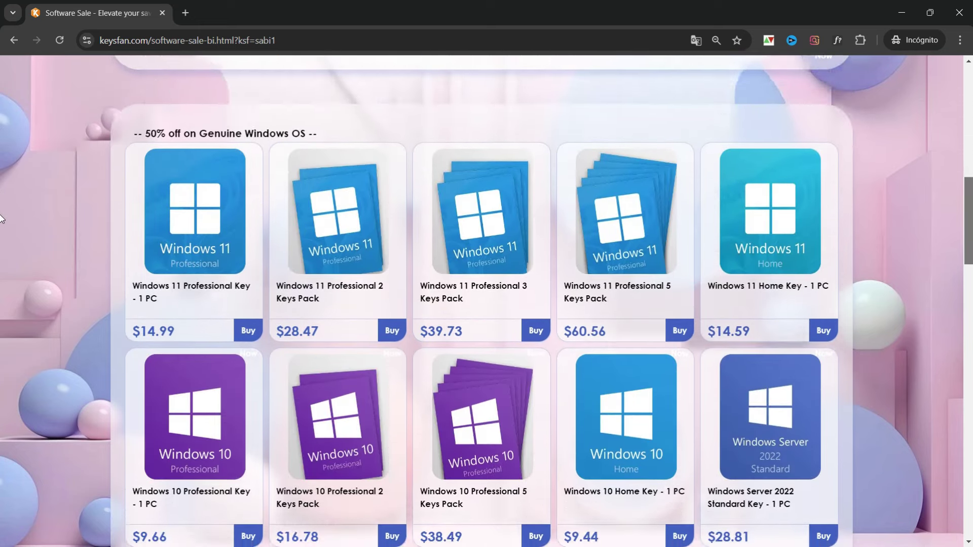
scroll(1, 223, "down", 5)
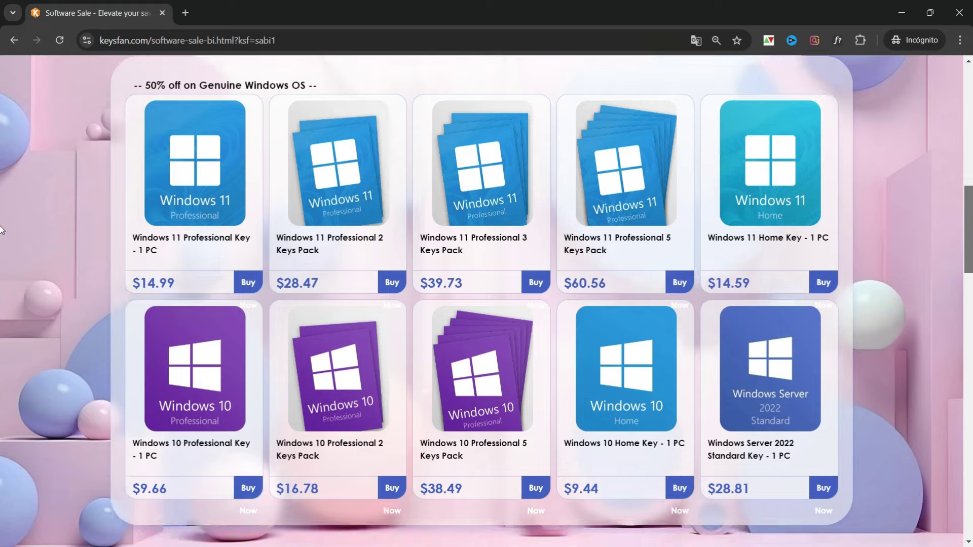
scroll(969, 278, "down", 3)
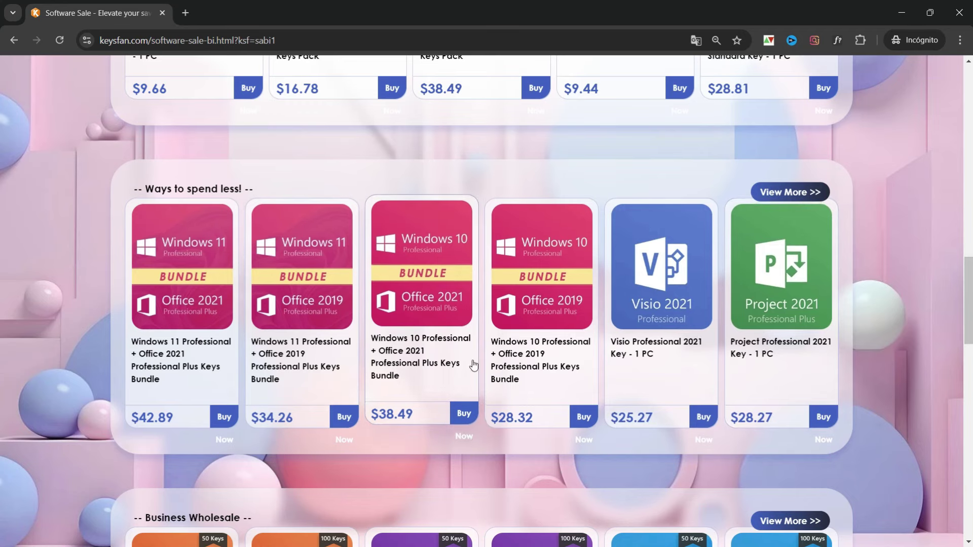
left_click_drag(963, 298, 1, 90)
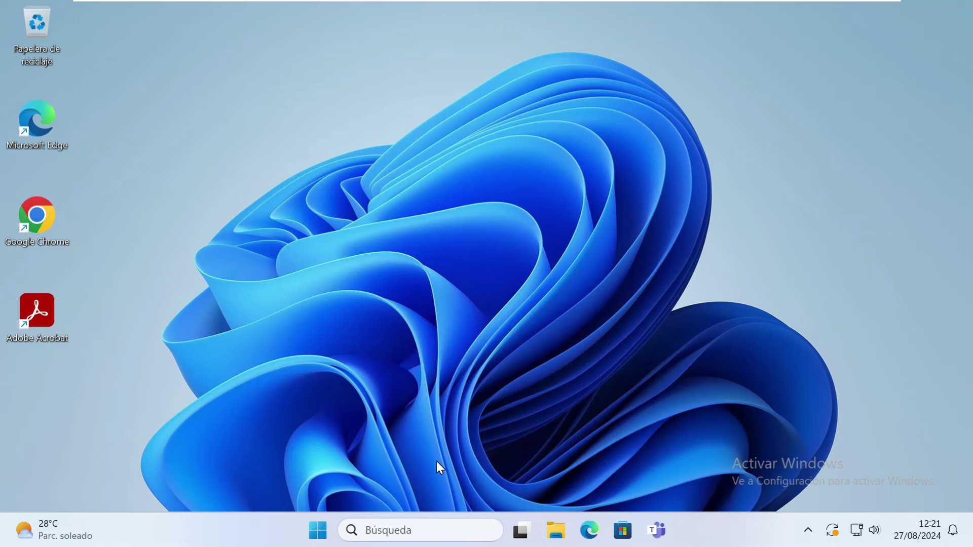
Open System Configuration by running msconfig from the Run dialog (Ejecutar)
left_click(320, 527)
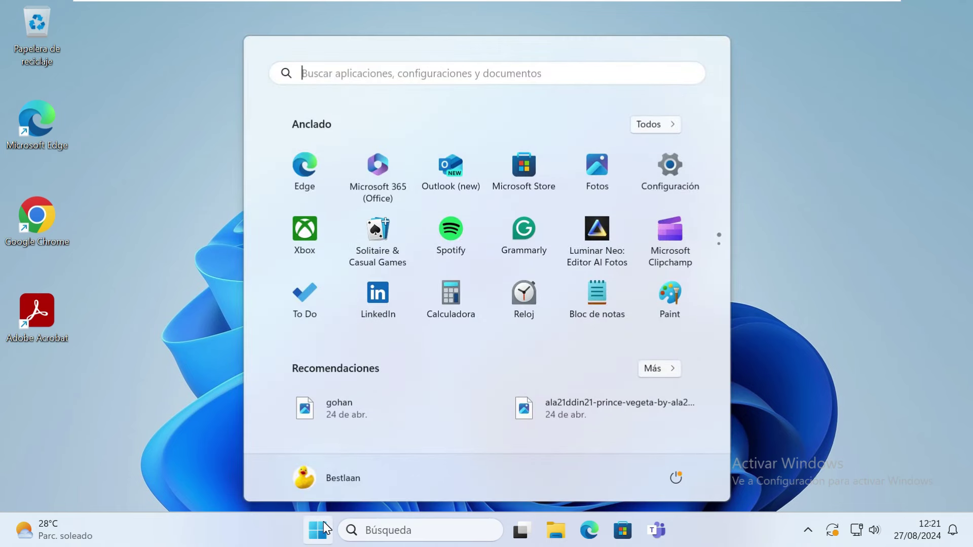
type("ejecutar")
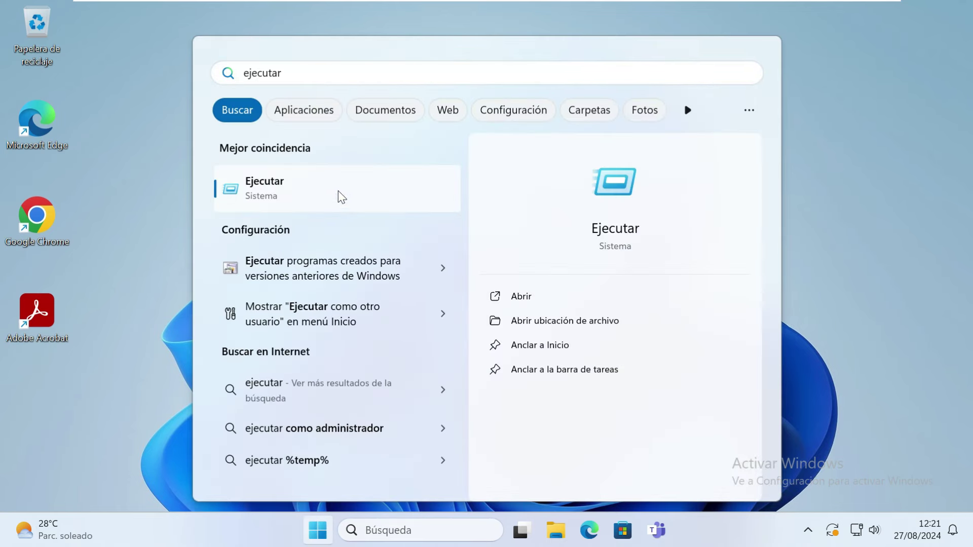
left_click(286, 201)
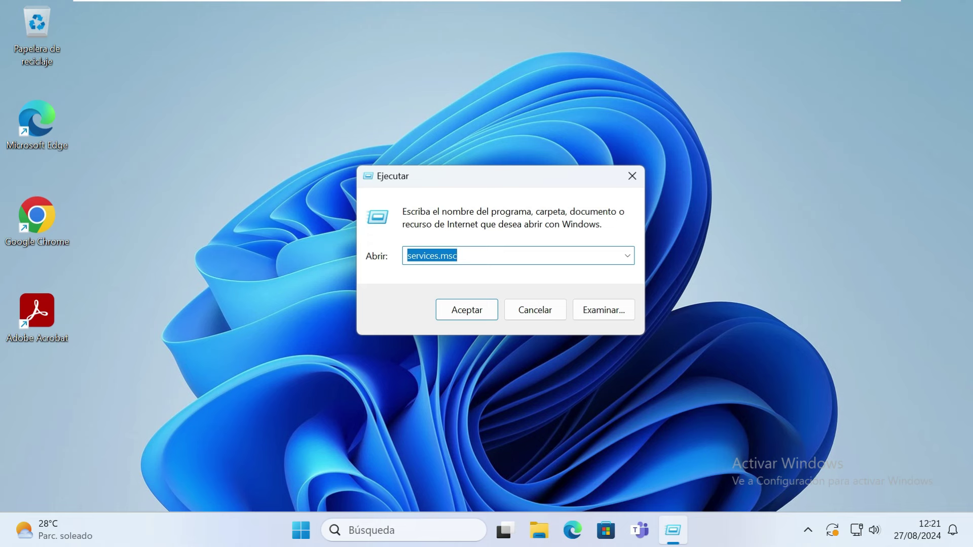
key("BackSpace")
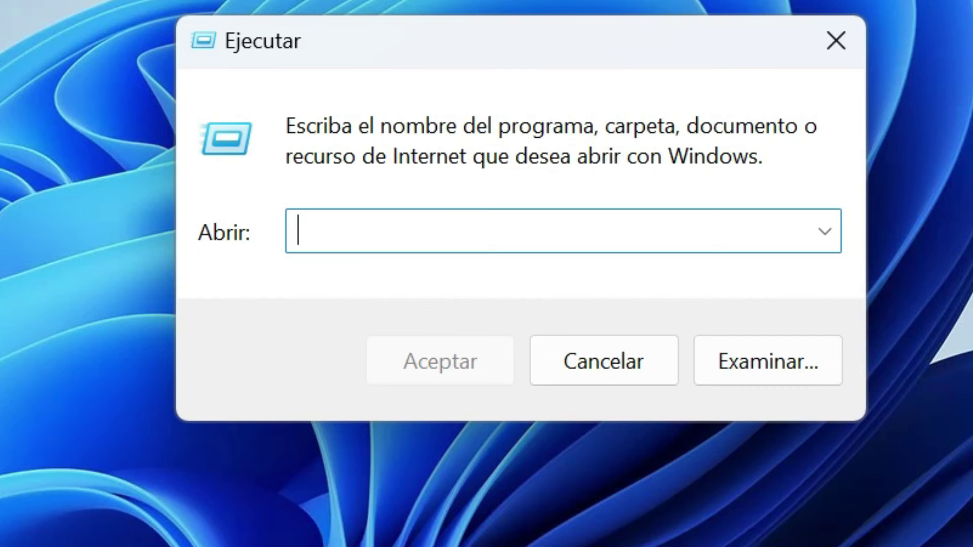
type("msconfig")
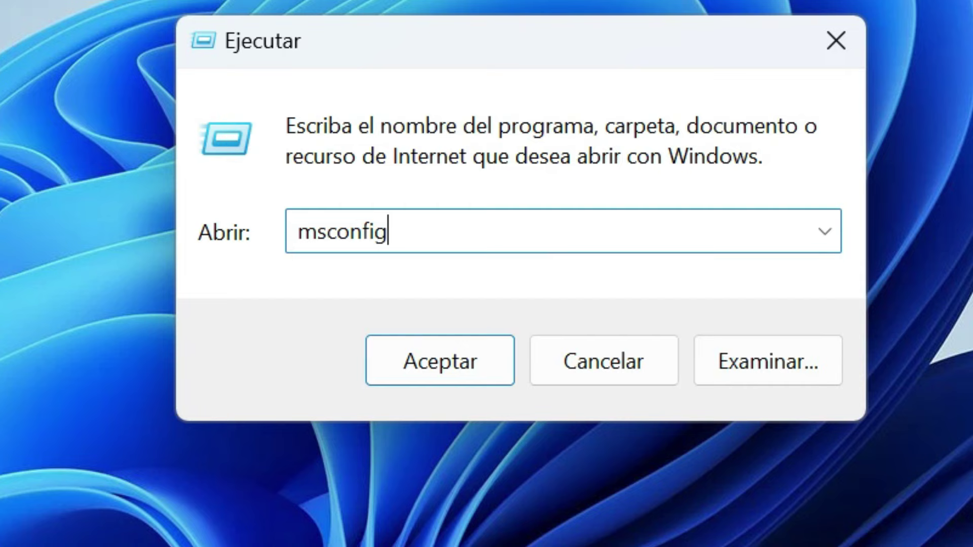
left_click(478, 355)
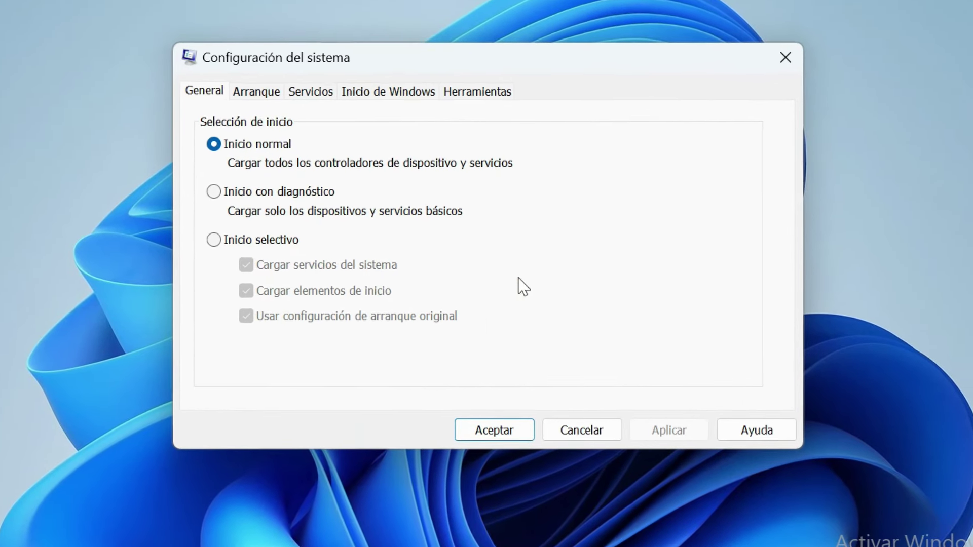
Set the boot timeout (Tiempo de espera) to 10 seconds and apply the change
left_click(257, 92)
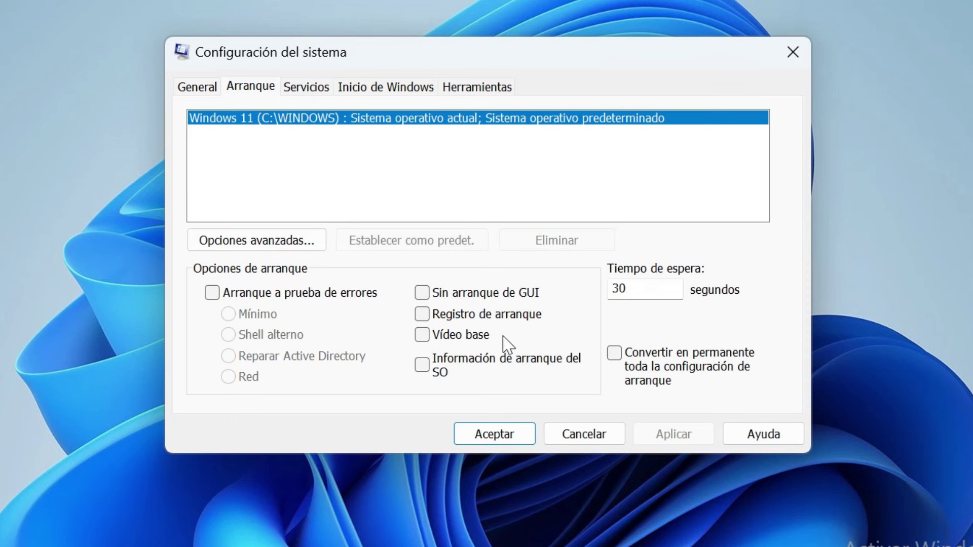
left_click(652, 289)
key("BackSpace")
key("BackSpace")
type("10")
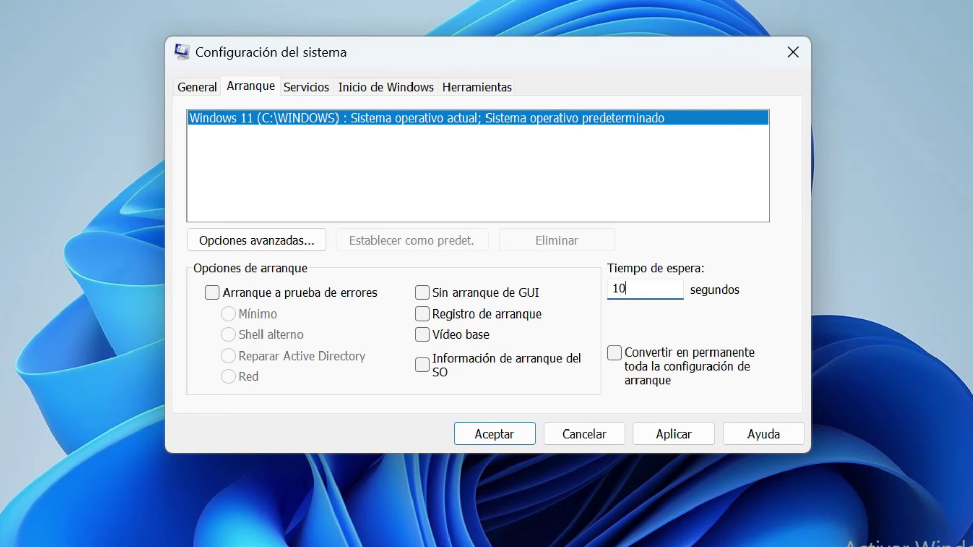
left_click(676, 434)
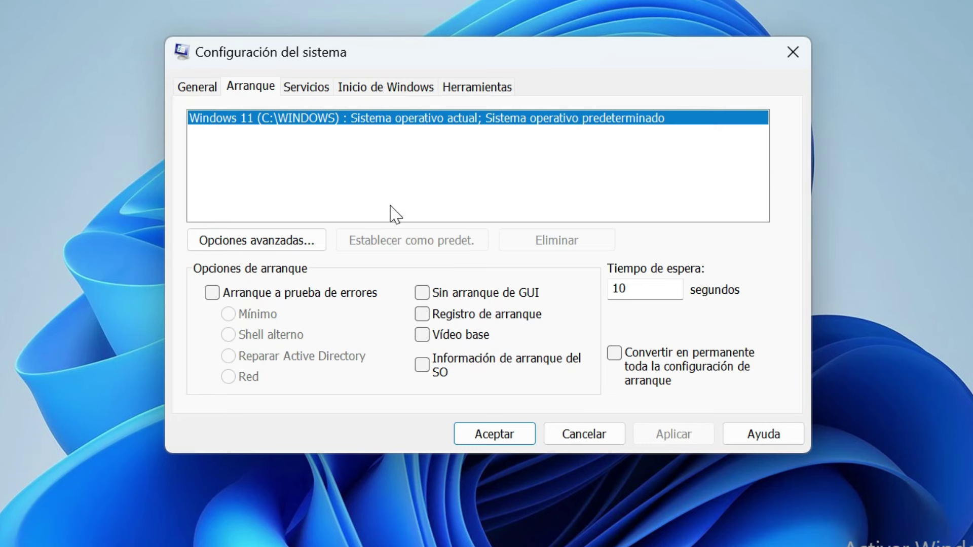
In the advanced boot options, enable 4 processors and a maximum memory of 4096, and apply the boot settings
left_click(287, 242)
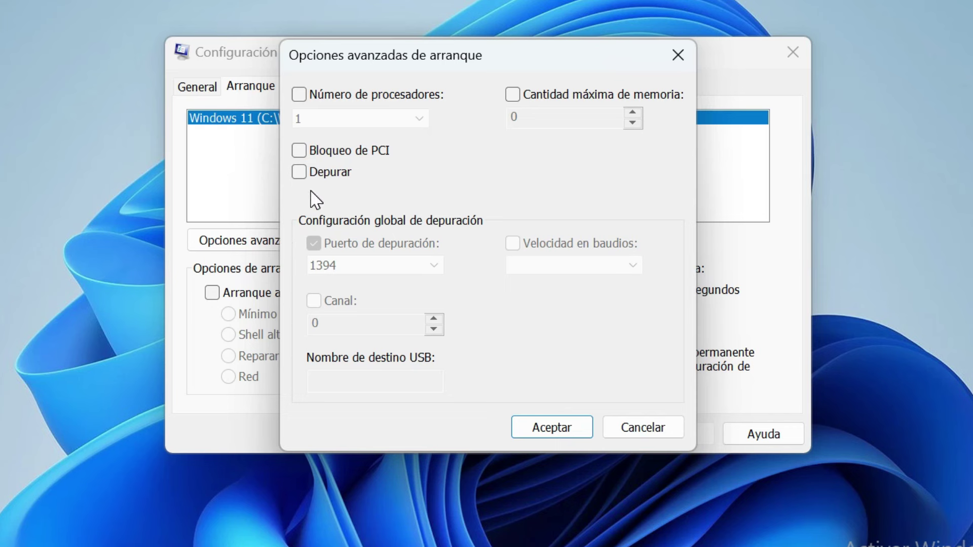
left_click(296, 94)
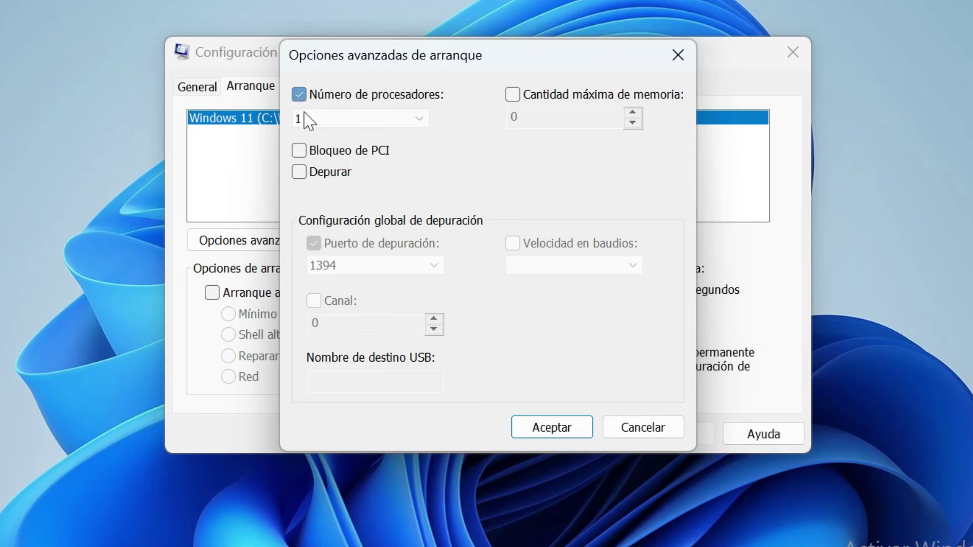
left_click(416, 120)
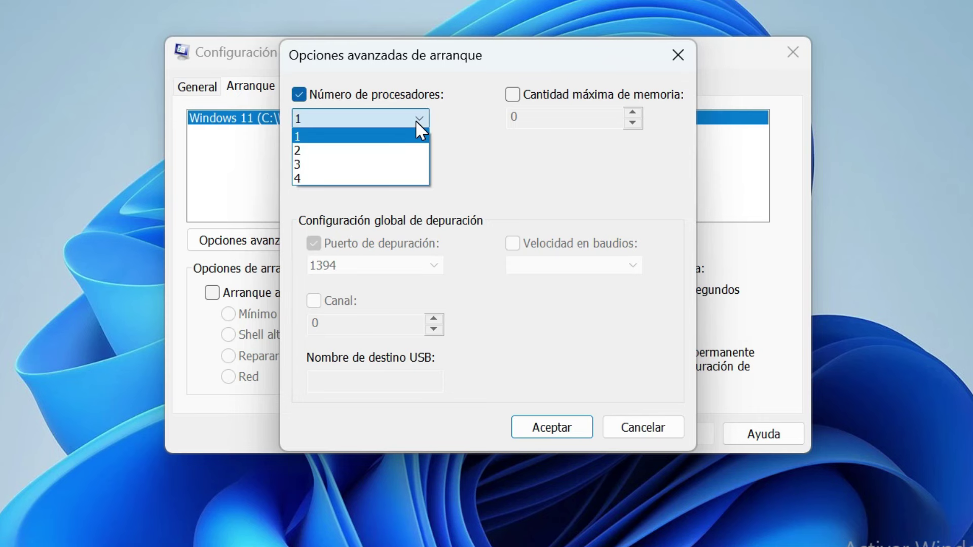
left_click(390, 178)
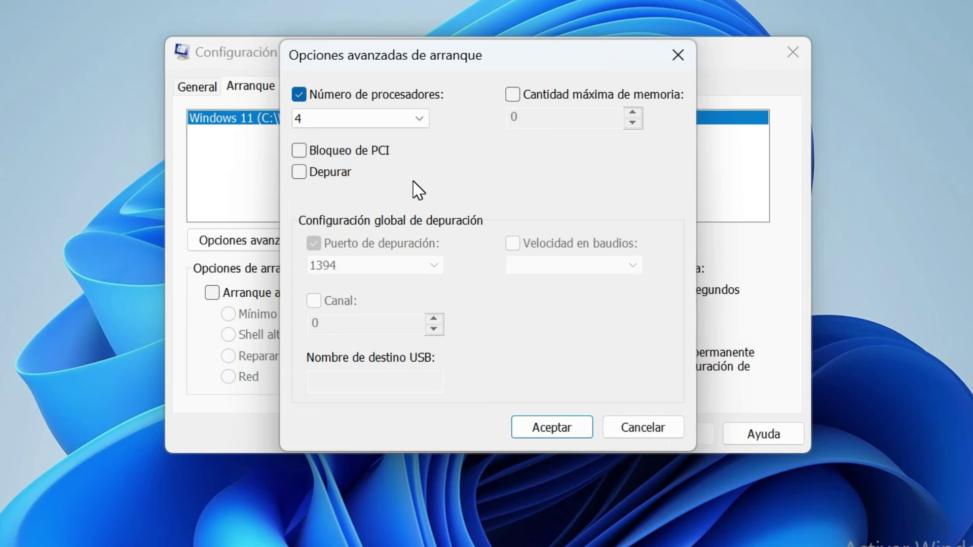
left_click(396, 121)
left_click(395, 121)
left_click(512, 96)
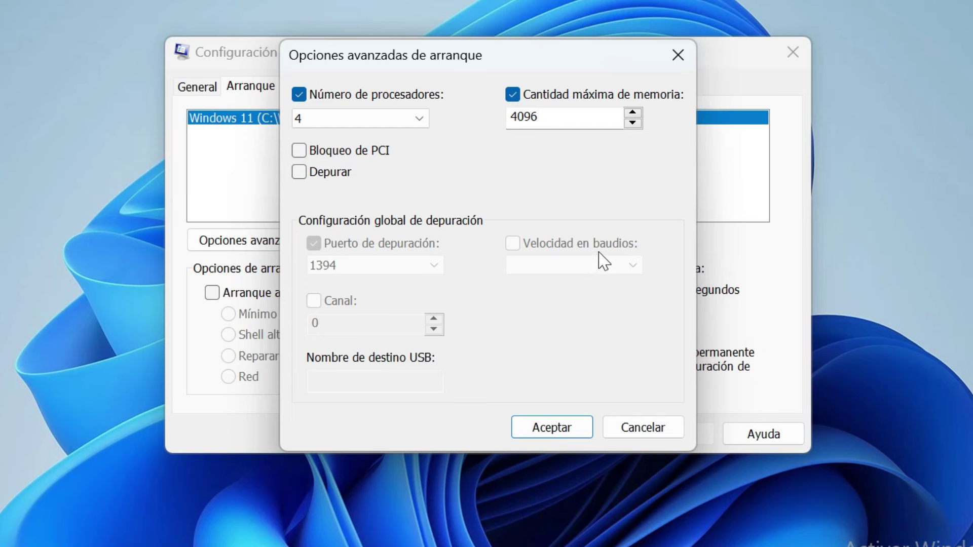
left_click(573, 429)
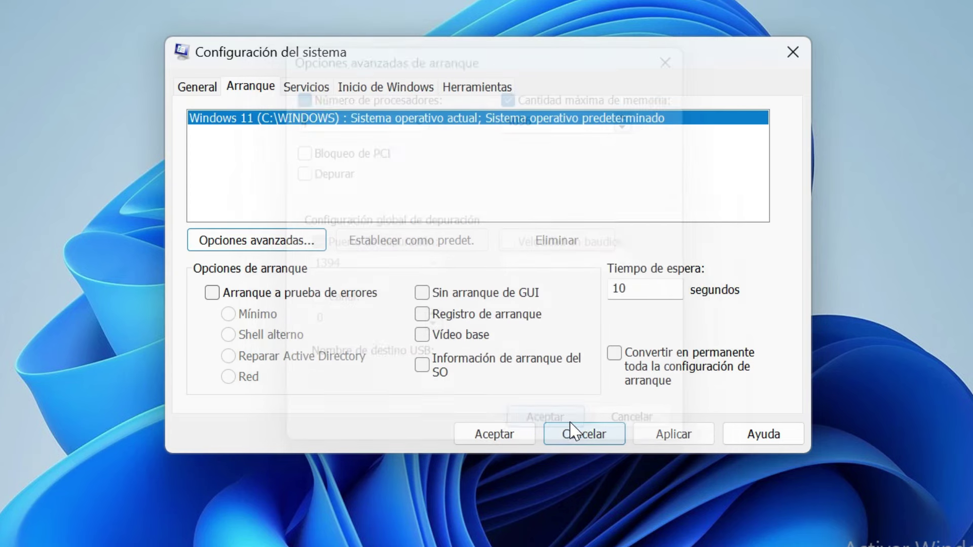
left_click(673, 438)
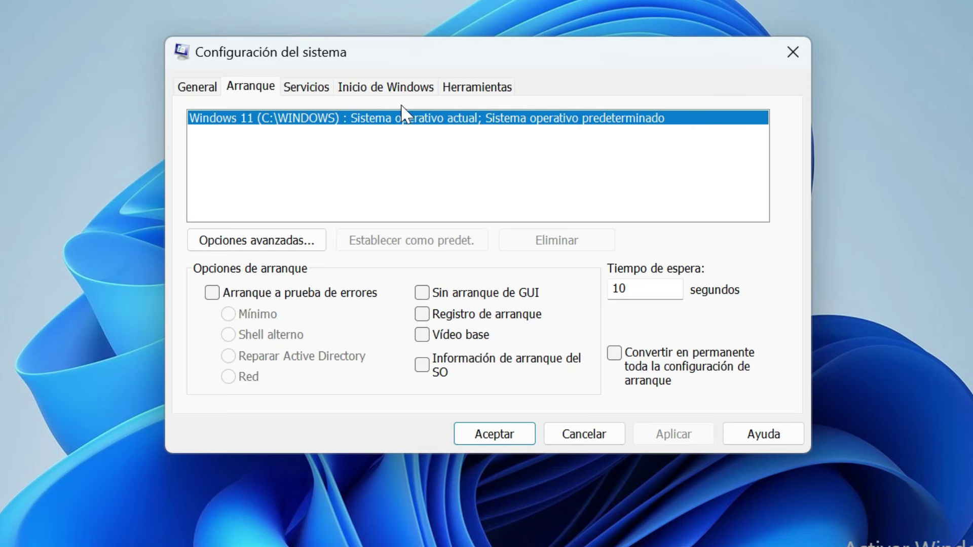
Open Task Manager's startup apps from the Windows startup settings, maximize it, and sort the entries by status (Estado)
left_click(363, 96)
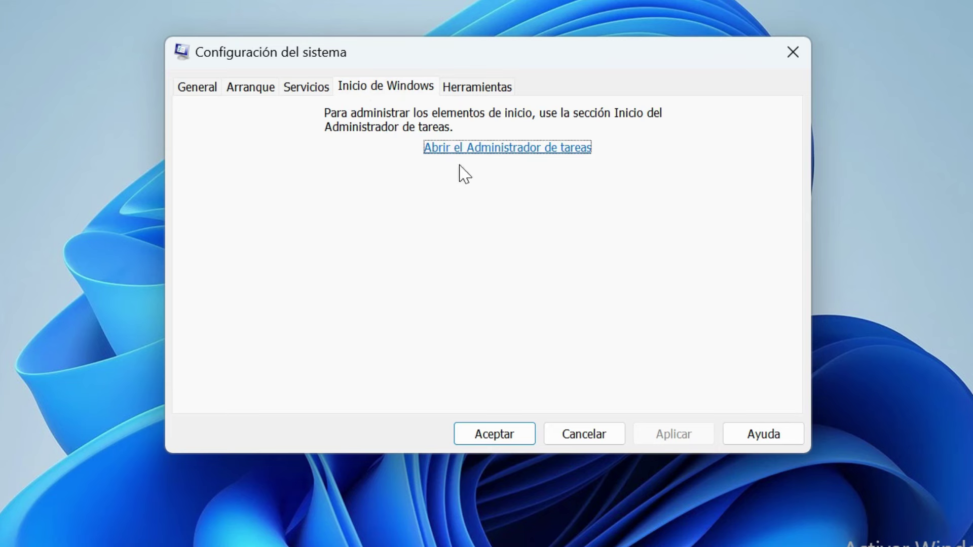
left_click(494, 149)
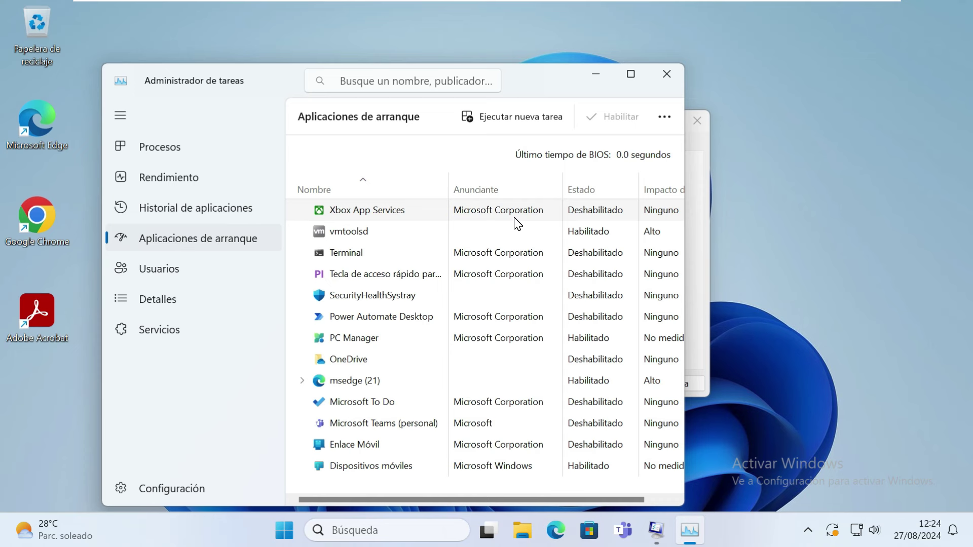
left_click(631, 74)
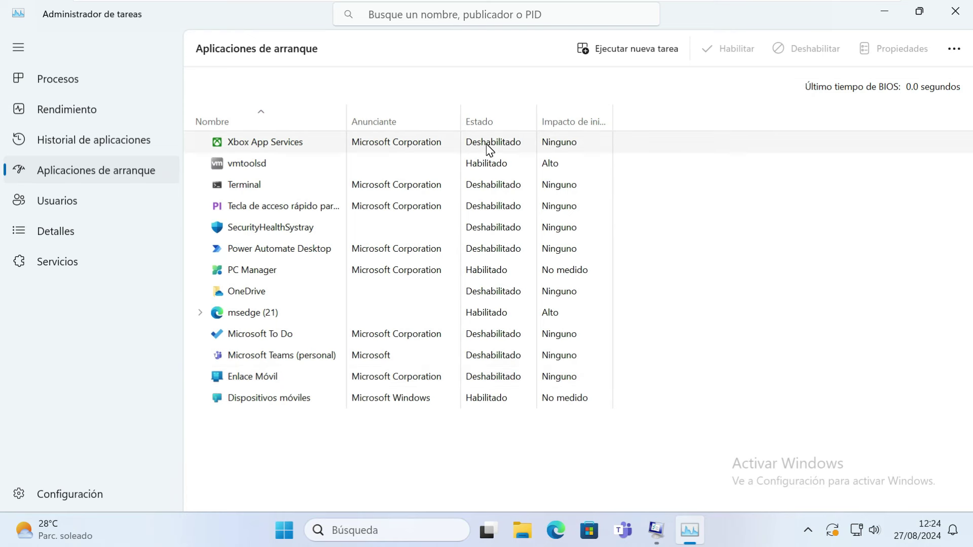
left_click(487, 125)
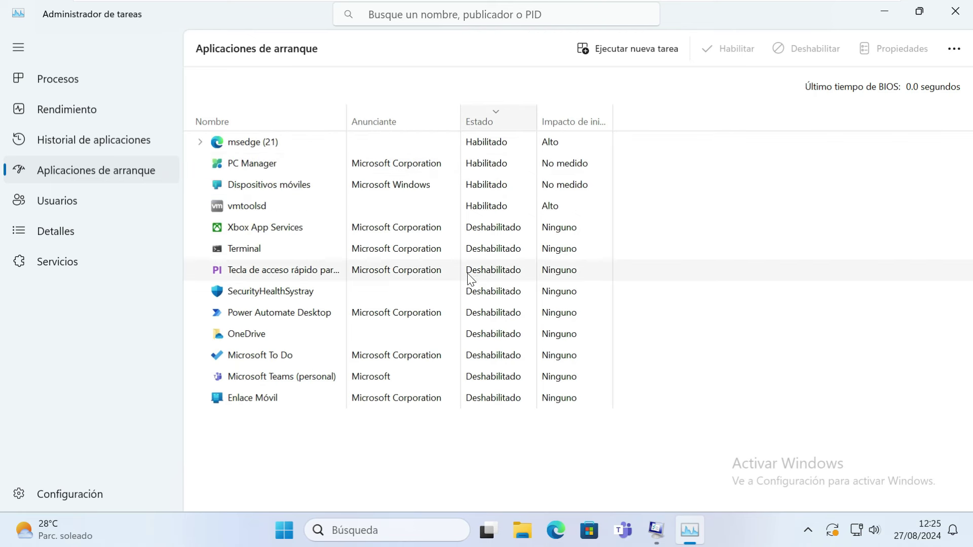
Review the disabled startup apps and check in the system search that OneDrive can still be launched manually
left_click(484, 249)
left_click(486, 312)
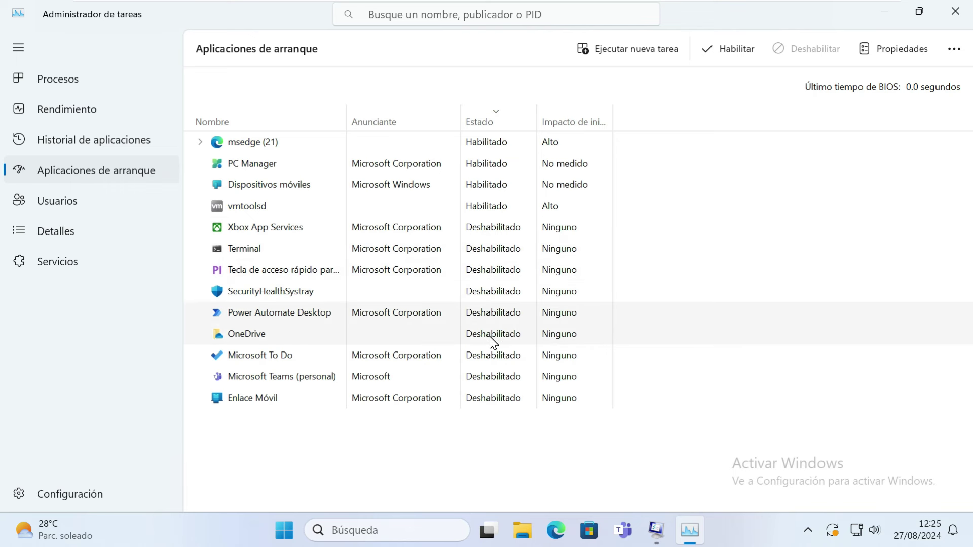
left_click(489, 378)
left_click(493, 401)
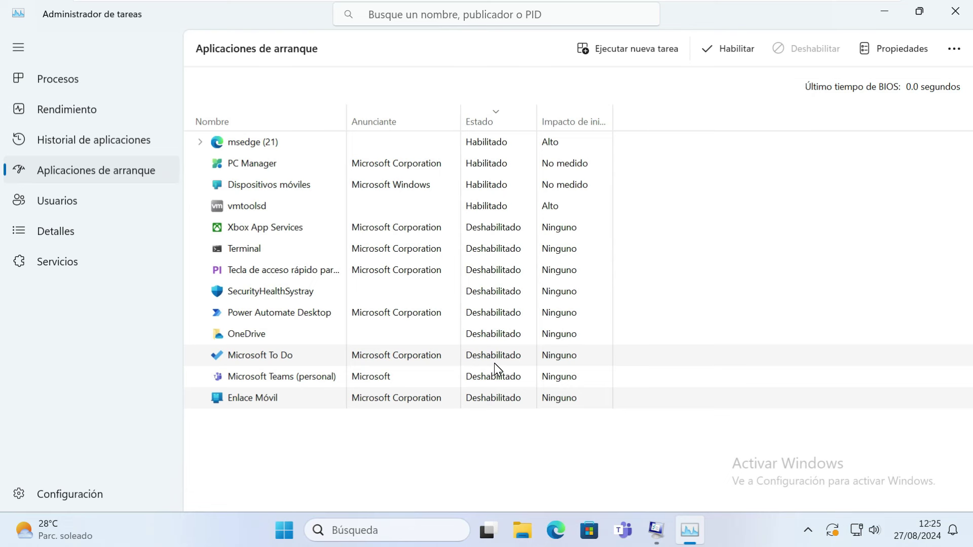
left_click(327, 341)
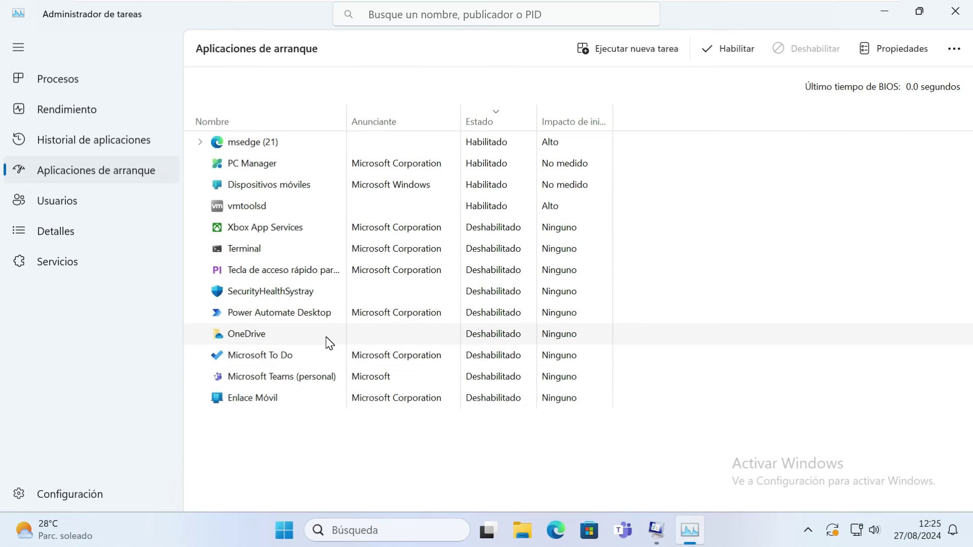
left_click(289, 529)
type("oned")
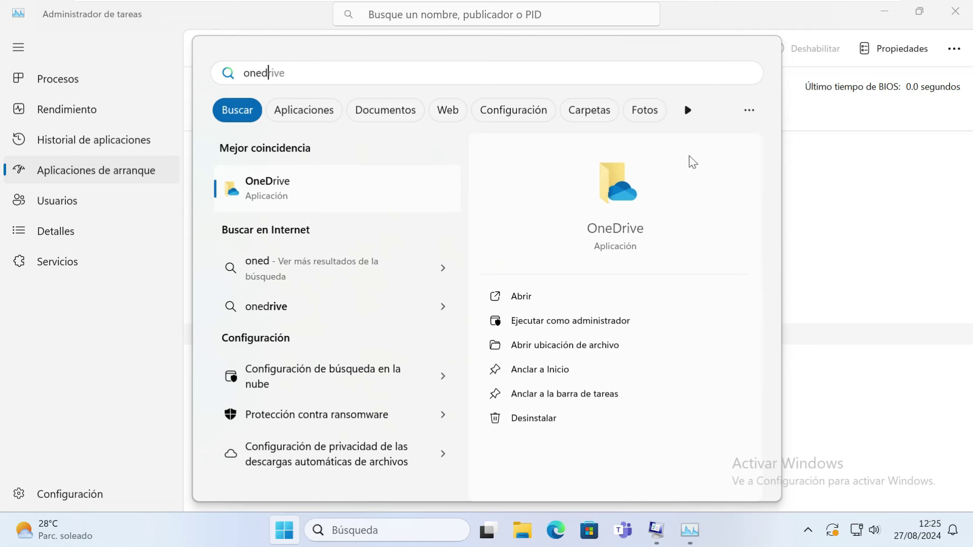
left_click(747, 24)
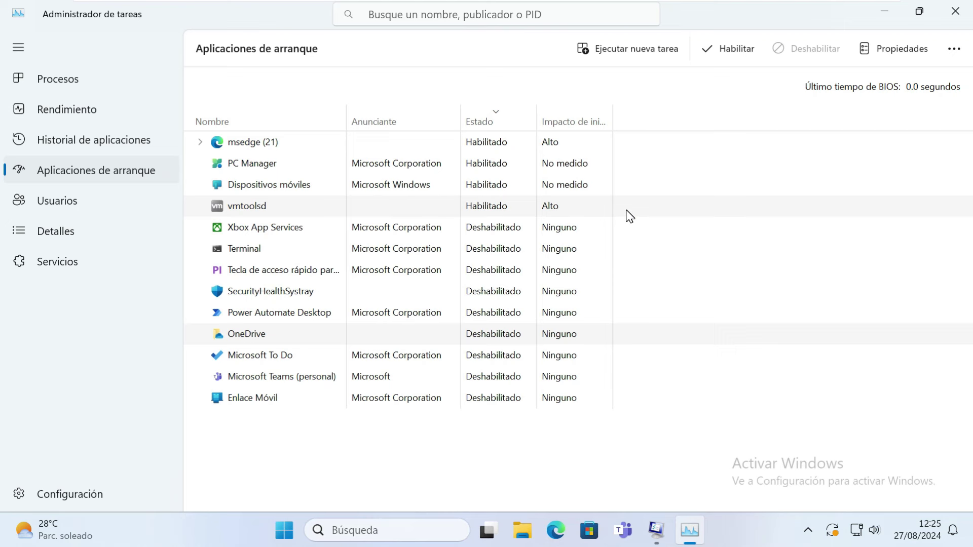
Disable the startup app Dispositivos móviles
left_click(479, 188)
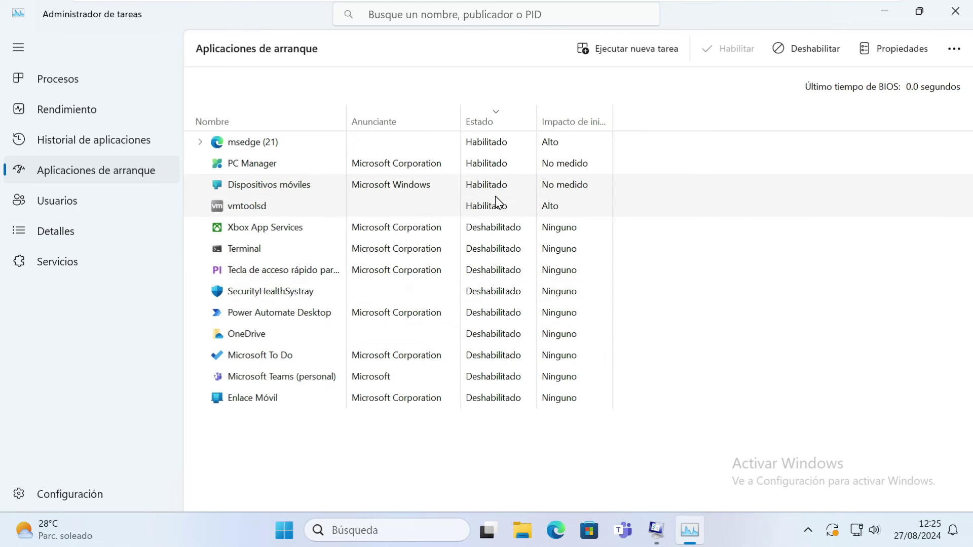
left_click(810, 50)
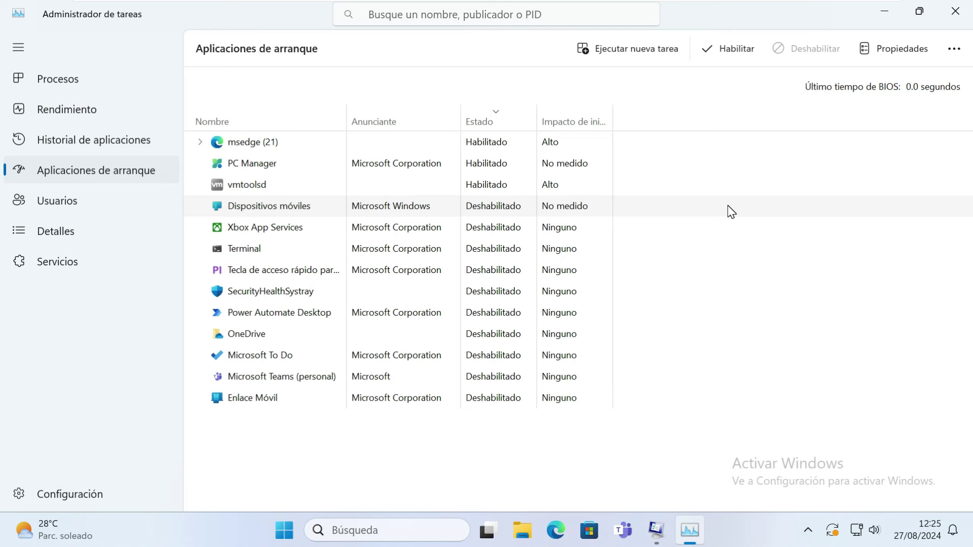
Disable the startup apps PC Manager and msedge
left_click(500, 183)
left_click(483, 166)
left_click(792, 59)
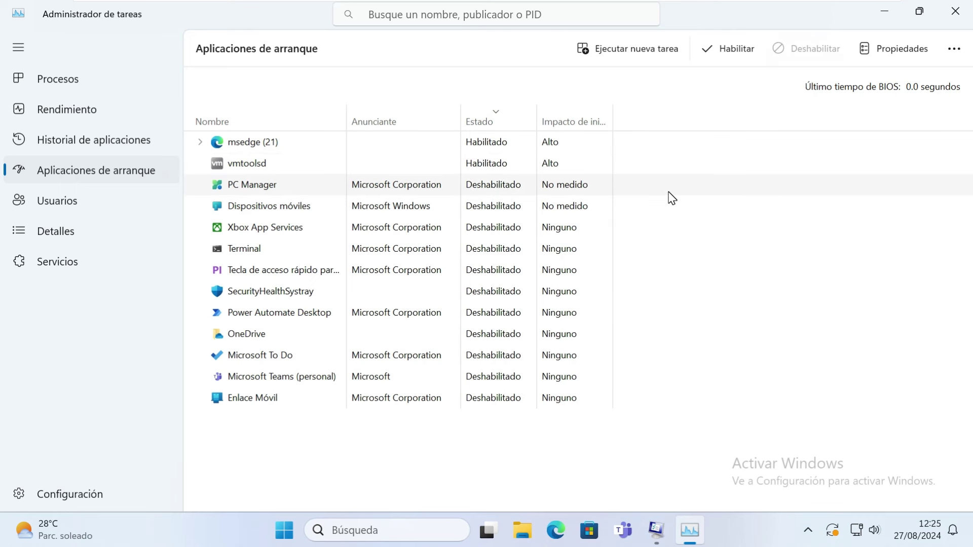
left_click(336, 139)
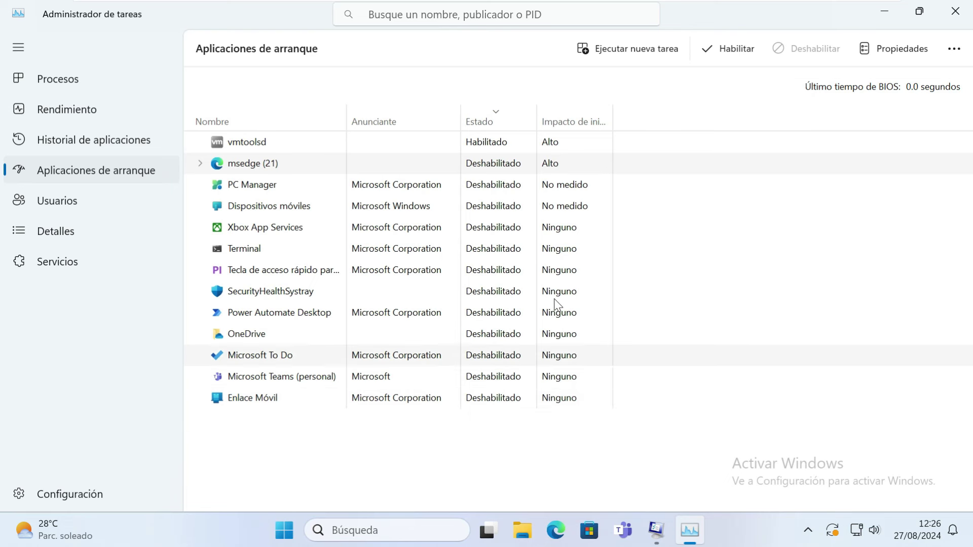
Close Task Manager, accept the System Configuration changes, and exit without restarting the computer
left_click(955, 10)
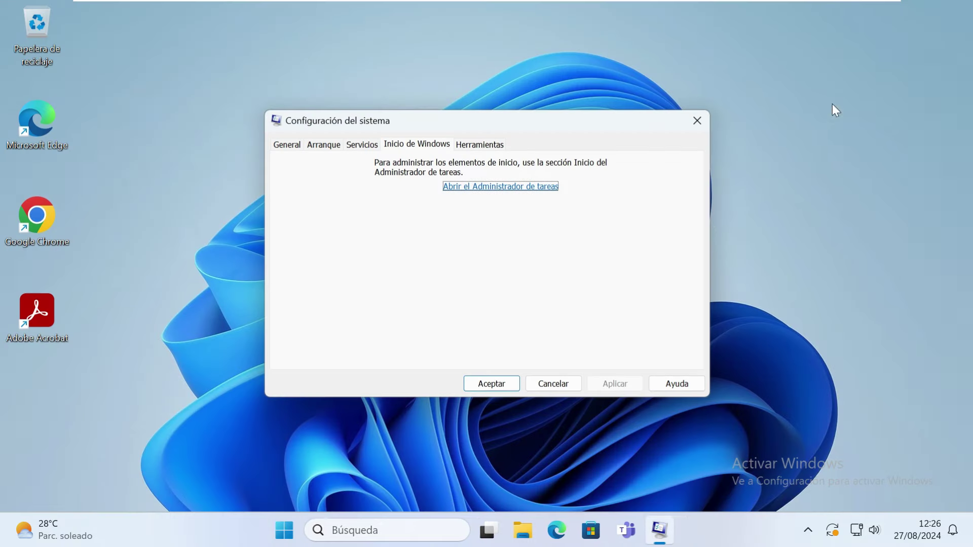
left_click(501, 382)
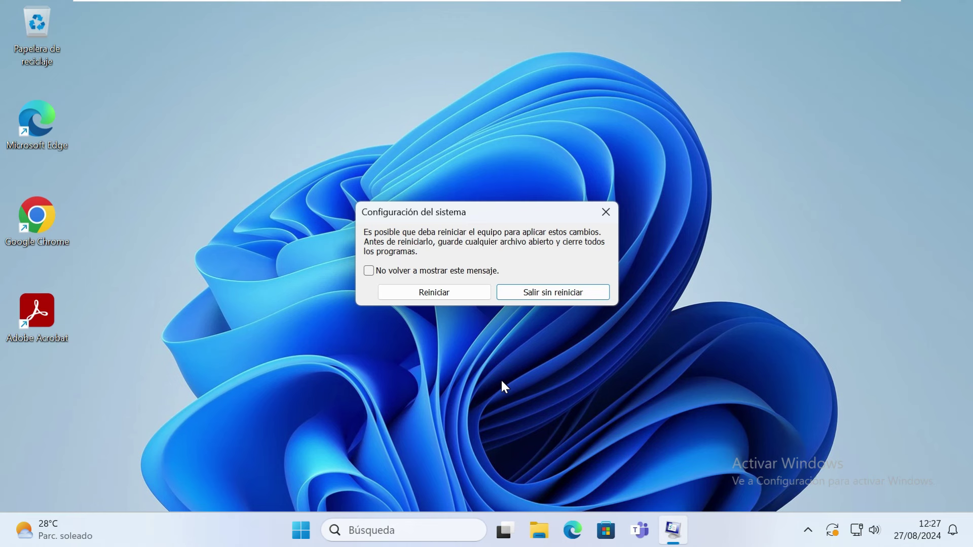
left_click(543, 296)
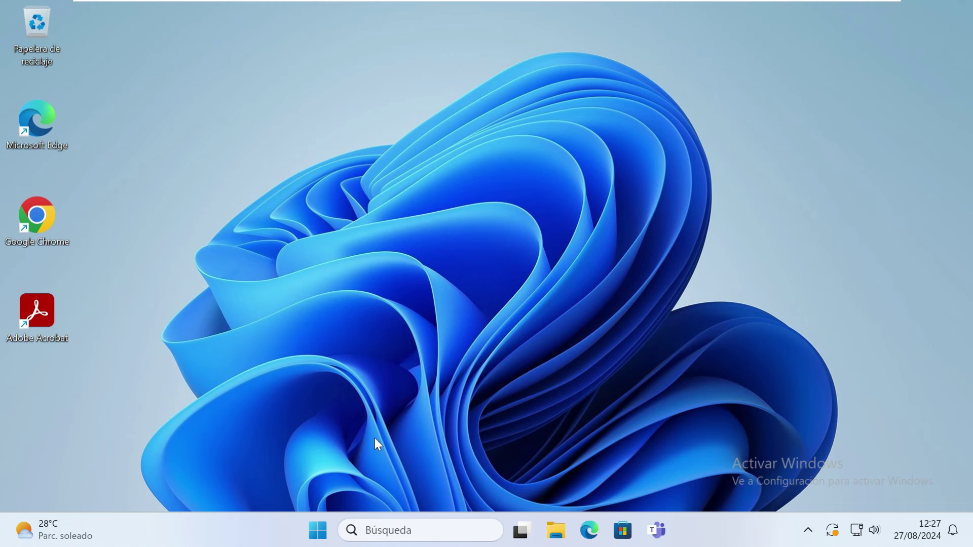
In the accessibility visual effects settings (Efectos visuales), turn off transparency effects and animation effects, and close the settings
left_click(329, 521)
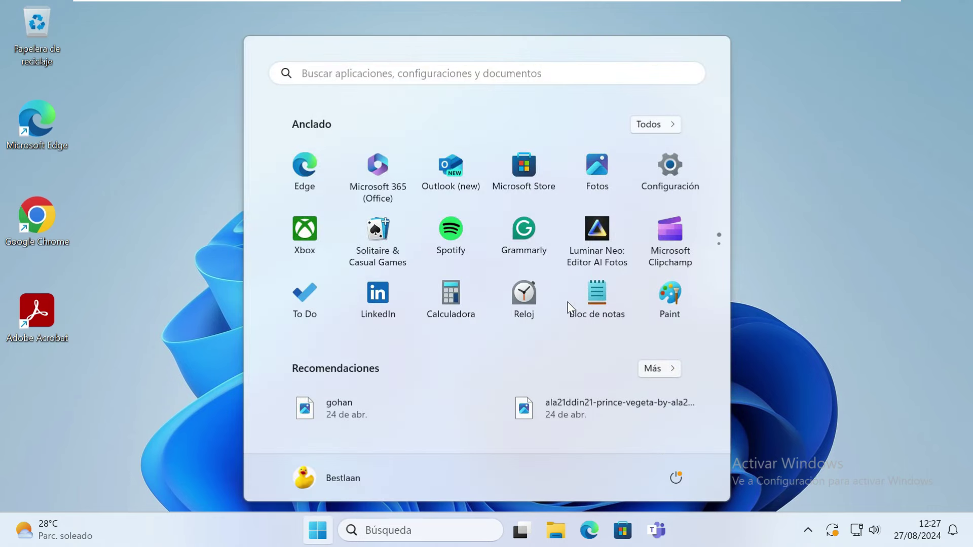
left_click(672, 181)
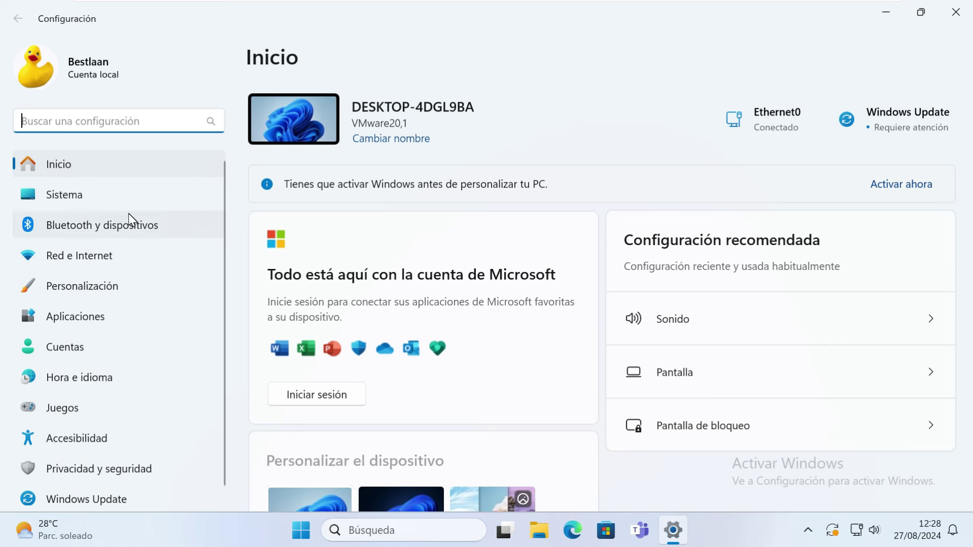
scroll(131, 220, "down", 1)
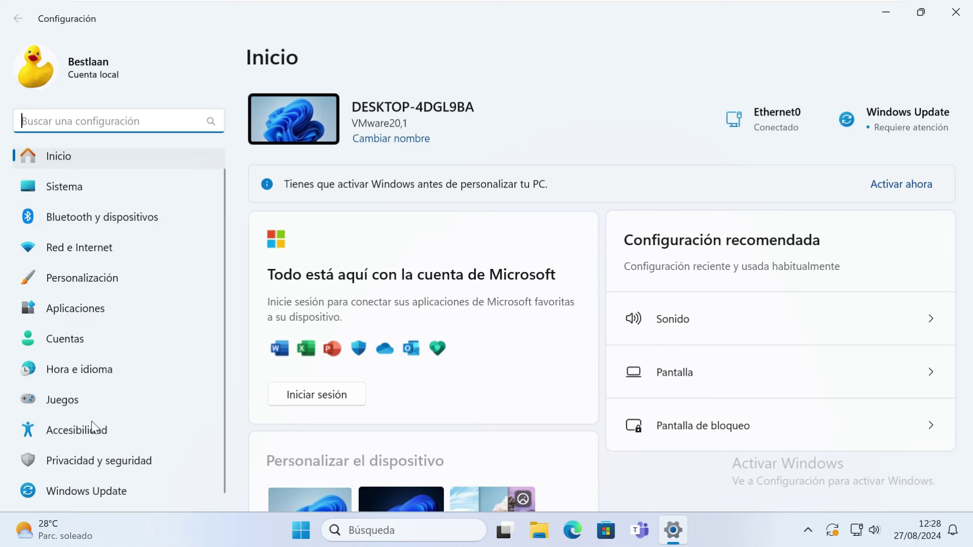
left_click(91, 434)
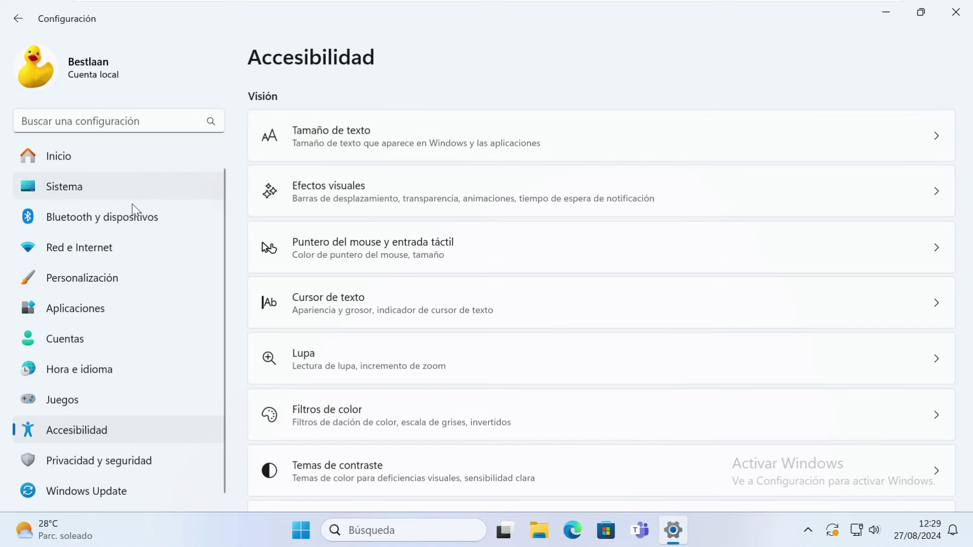
left_click(354, 200)
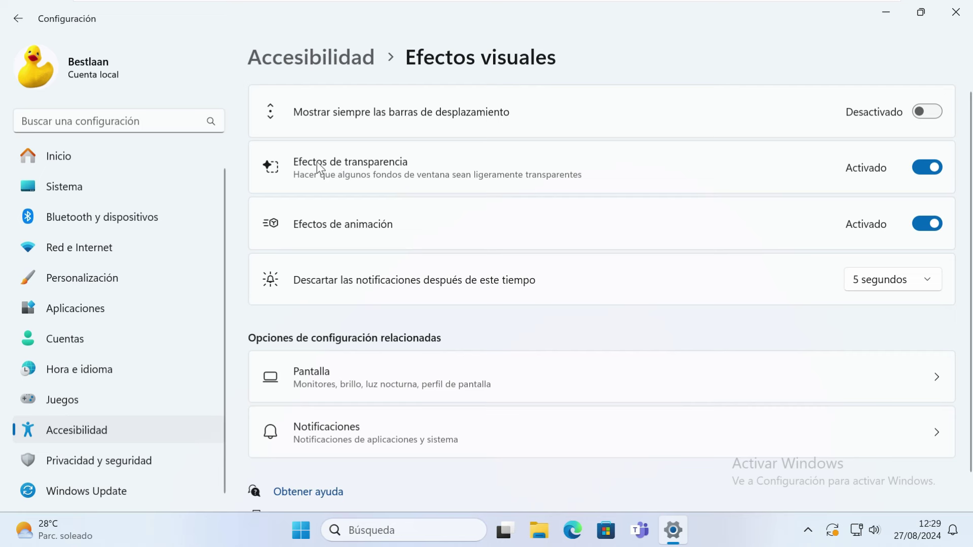
left_click(924, 165)
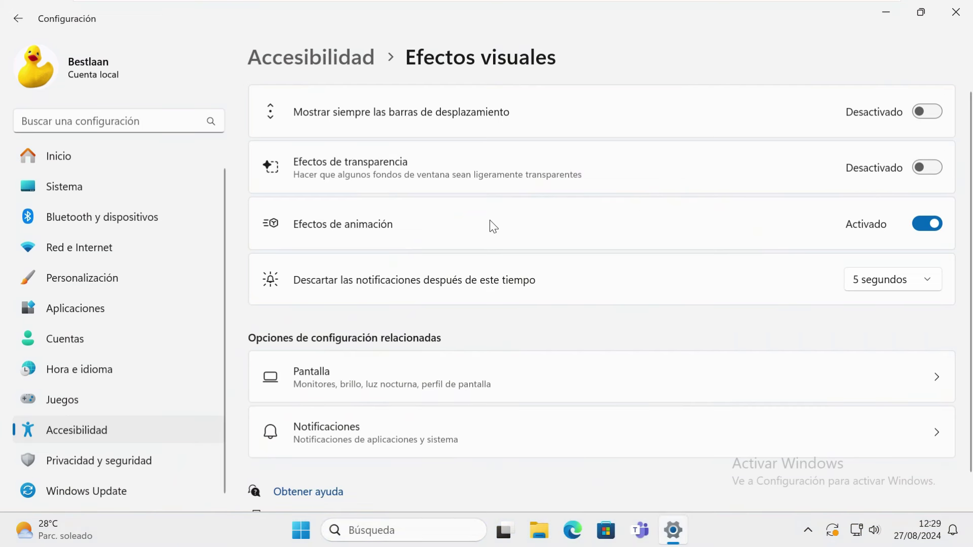
left_click(927, 224)
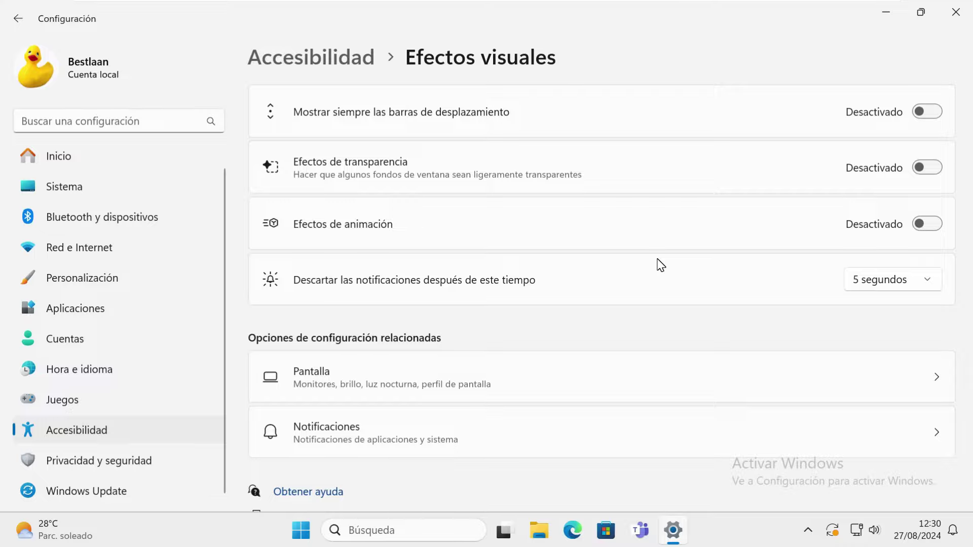
key("alt+F4")
Reopen the Windows settings and open the list of installed apps (Aplicaciones instaladas)
left_click(319, 530)
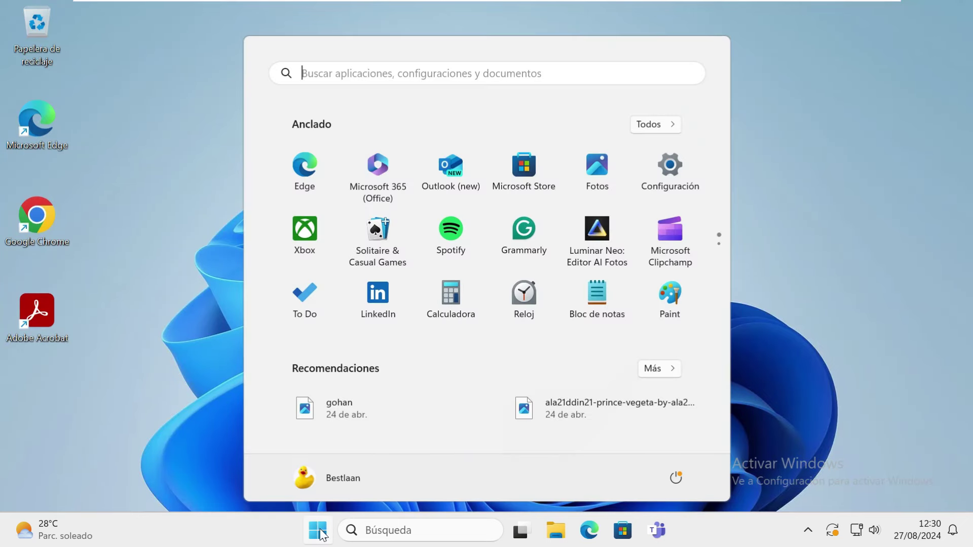
left_click(670, 167)
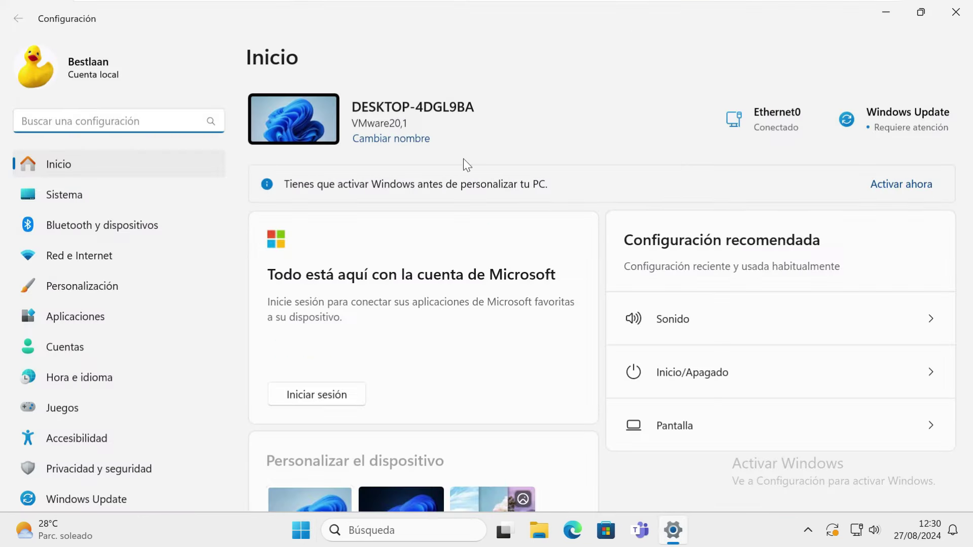
left_click(92, 317)
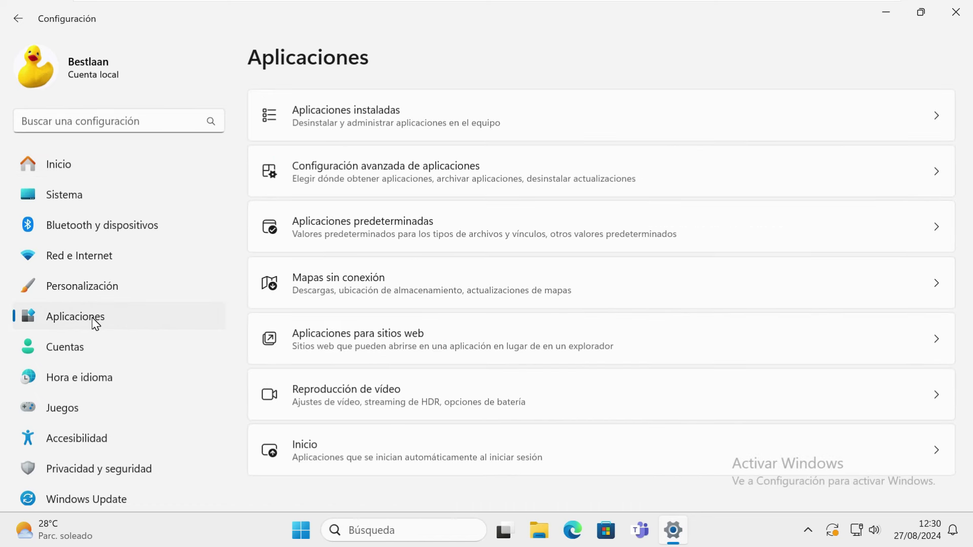
left_click(396, 124)
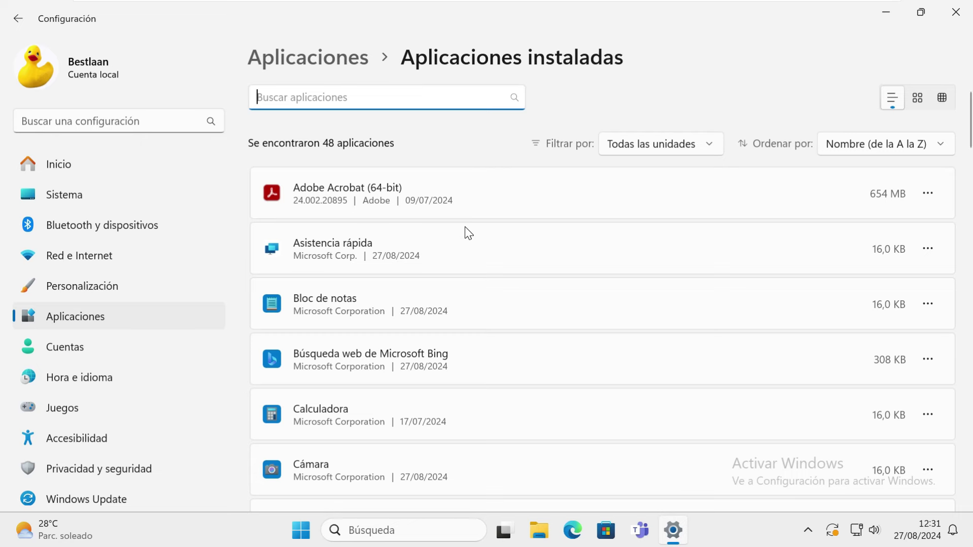
Uninstall Outlook (new) from the installed apps
scroll(465, 227, "down", 10)
scroll(464, 227, "down", 7)
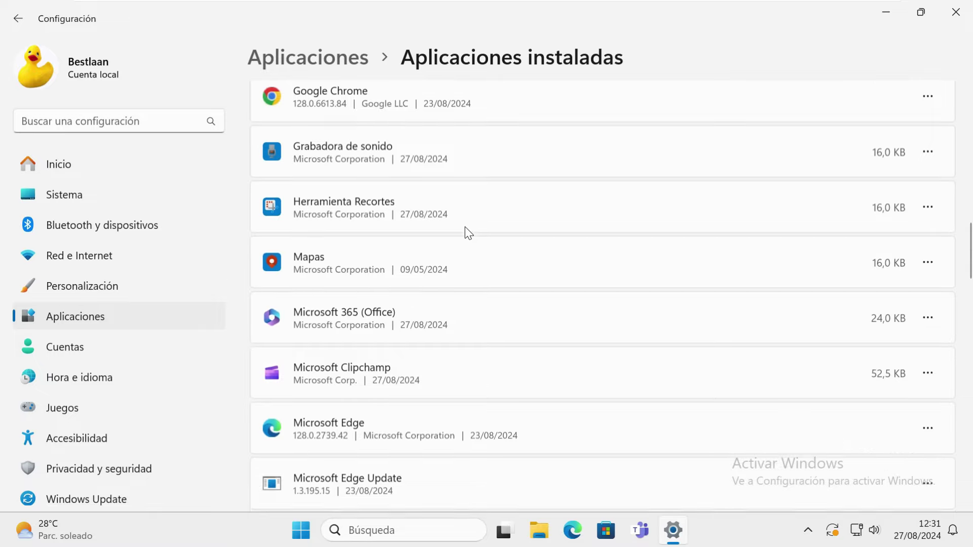
scroll(464, 233, "down", 4)
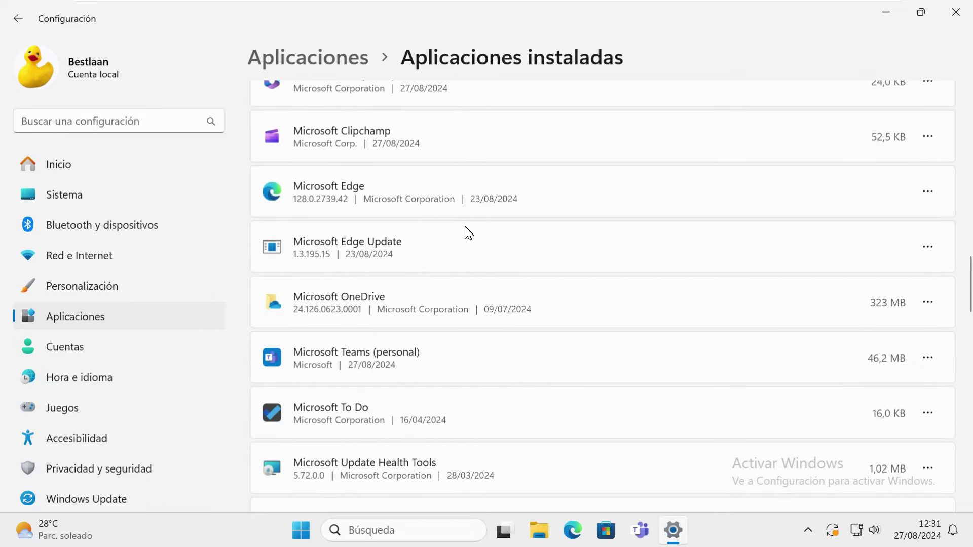
scroll(468, 233, "down", 9)
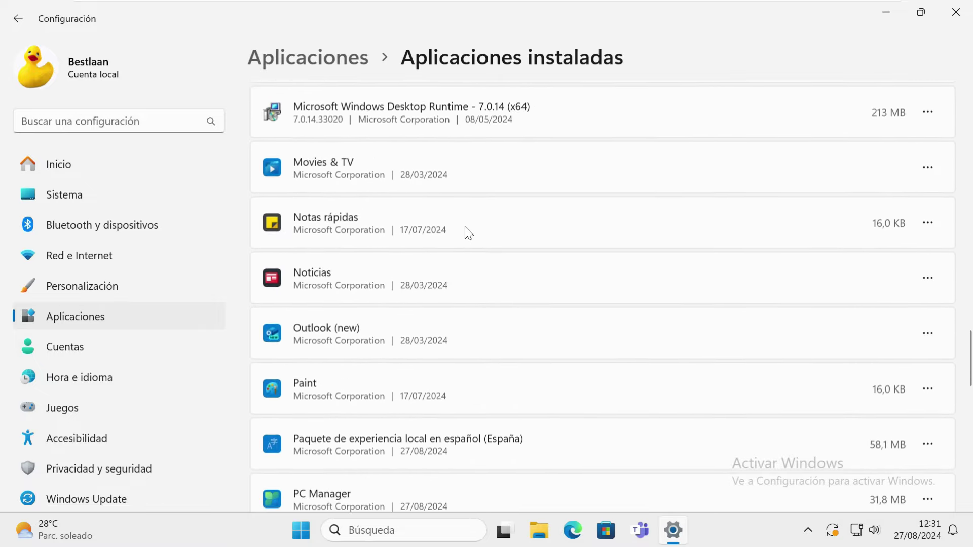
scroll(469, 233, "down", 1)
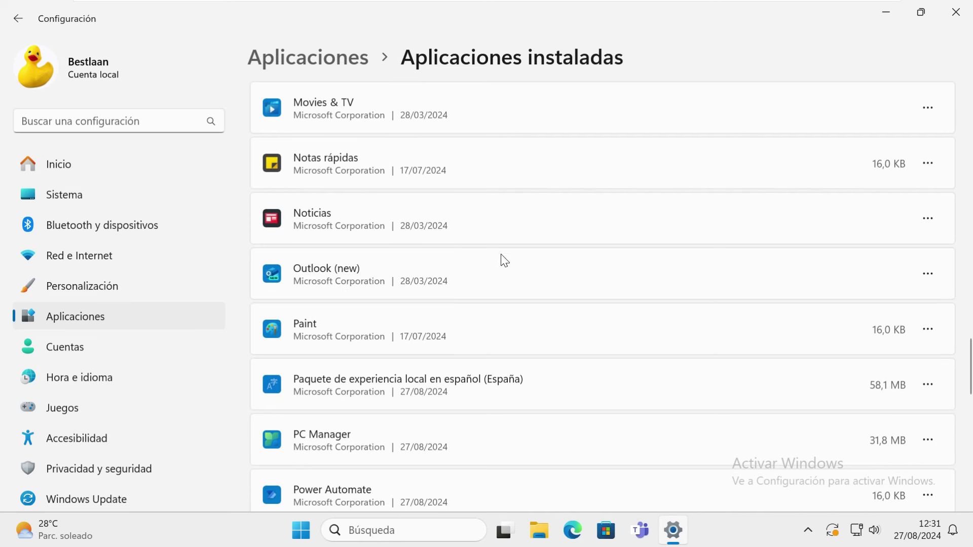
left_click(927, 275)
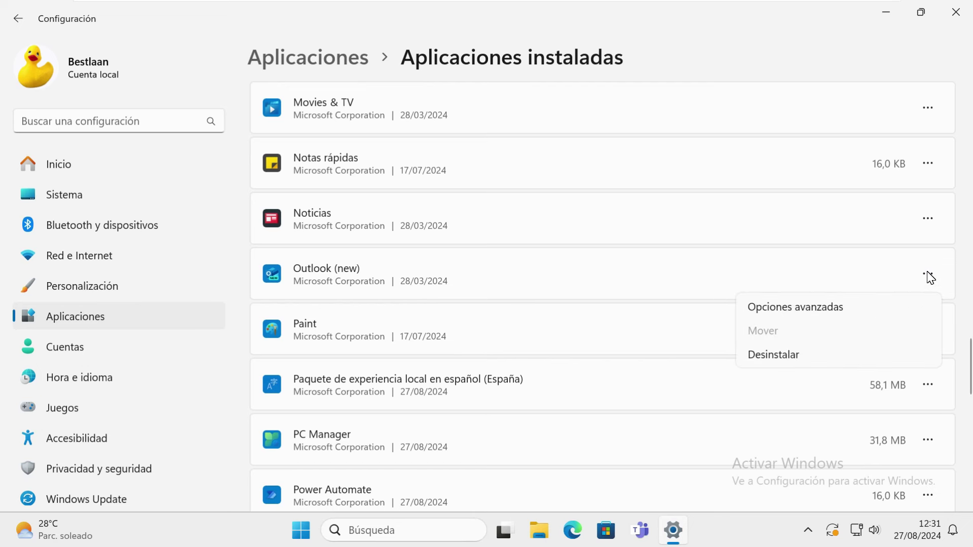
left_click(795, 353)
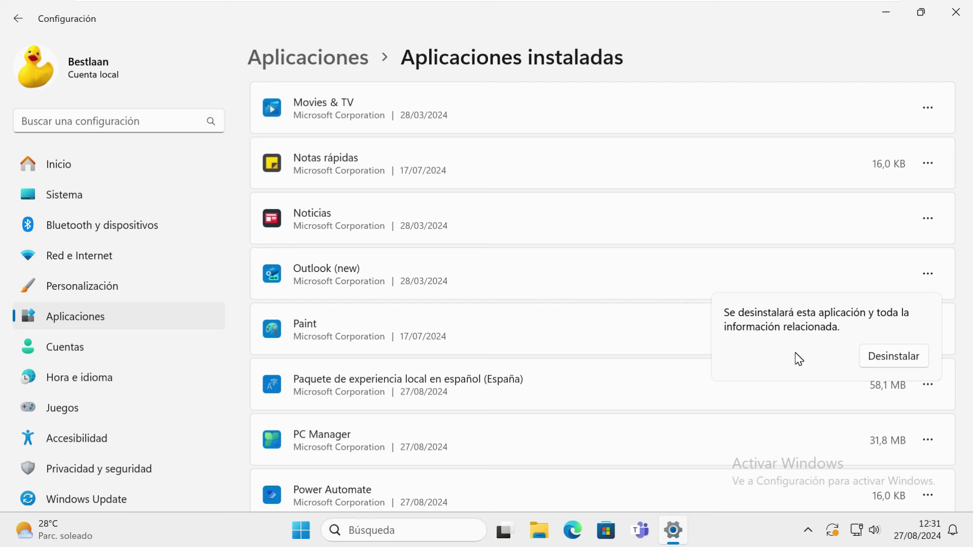
left_click(892, 357)
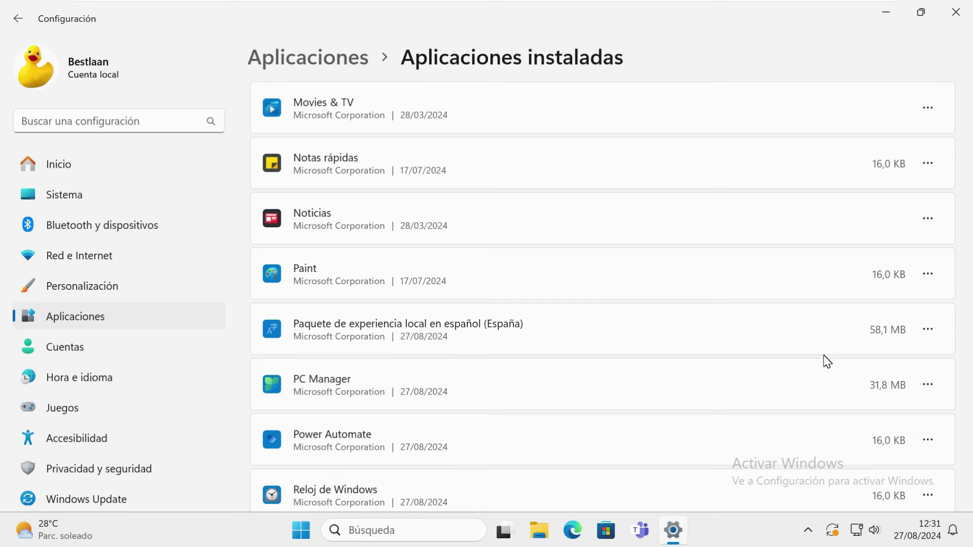
Review the full list of installed apps for other unneeded programs and return to the Aplicaciones overview
scroll(728, 322, "down", 5)
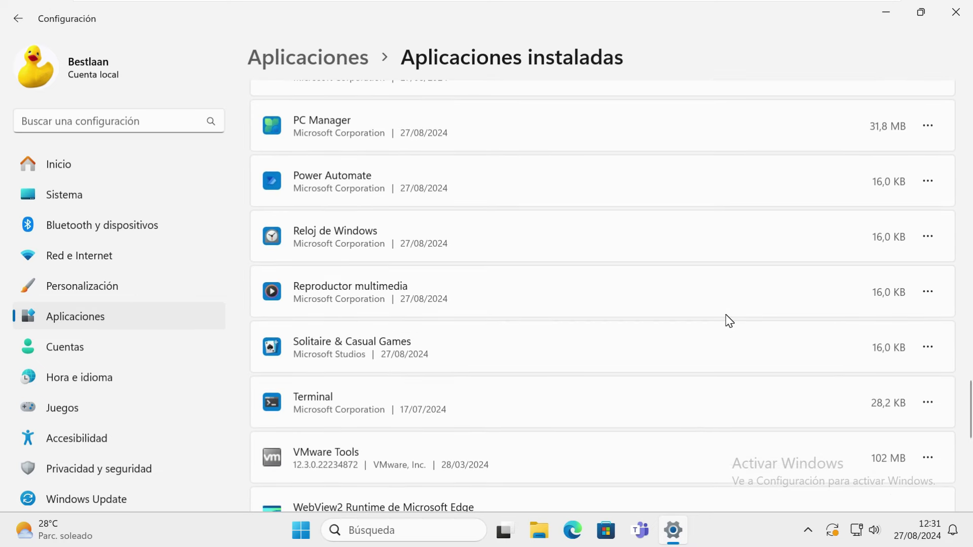
scroll(728, 321, "down", 5)
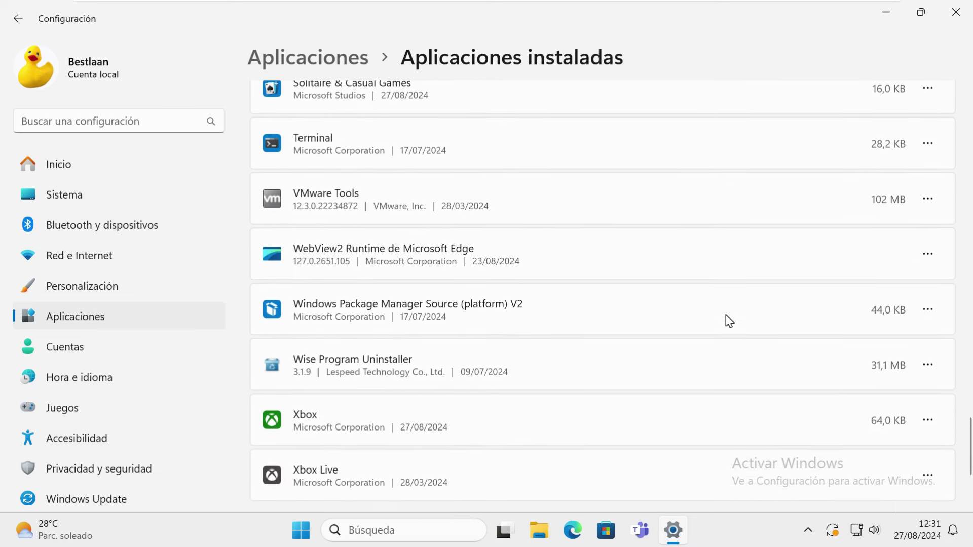
scroll(728, 322, "down", 4)
scroll(728, 322, "up", 10)
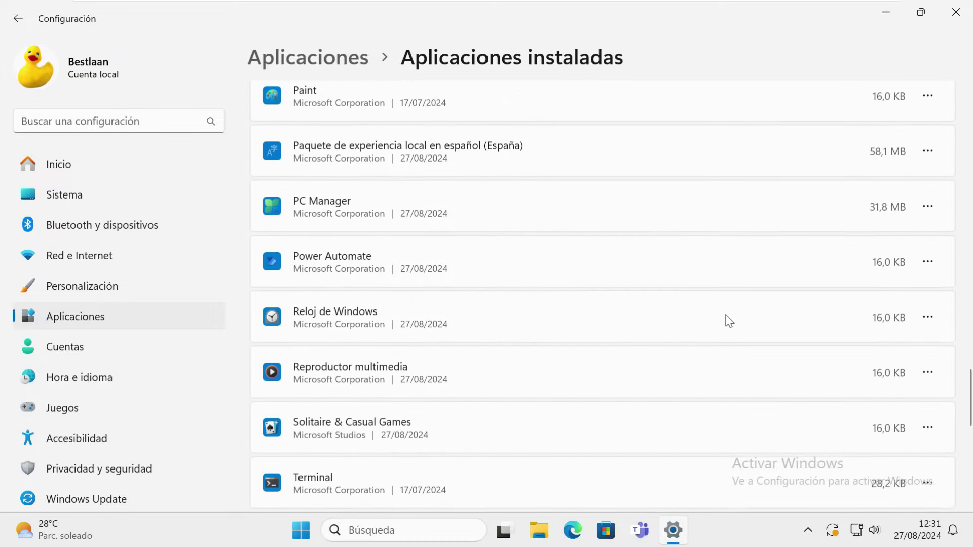
scroll(729, 321, "up", 15)
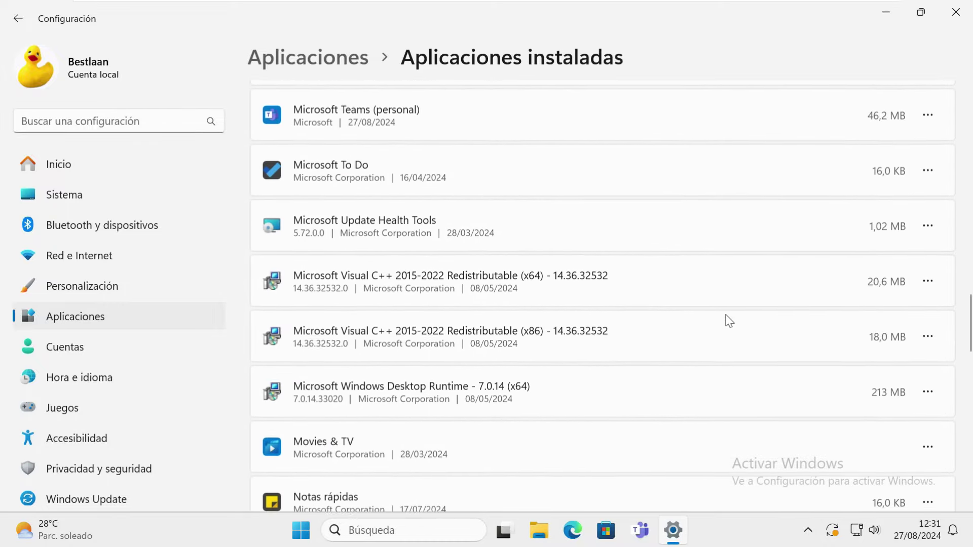
scroll(729, 321, "up", 1)
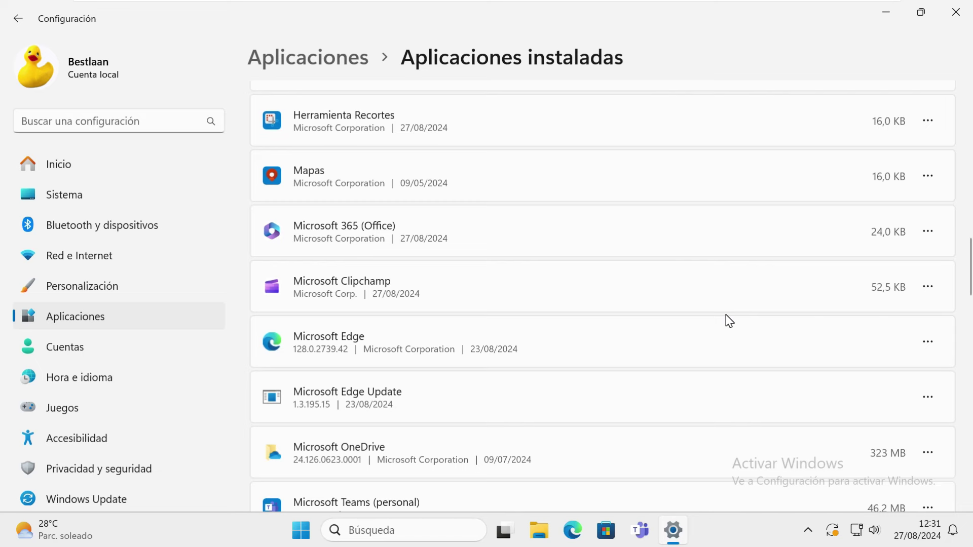
scroll(729, 321, "up", 11)
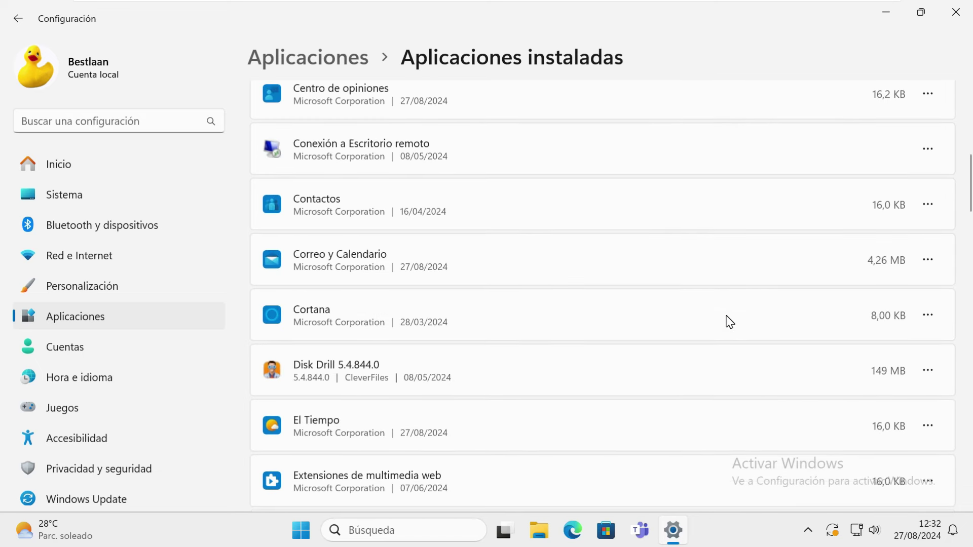
scroll(730, 321, "up", 9)
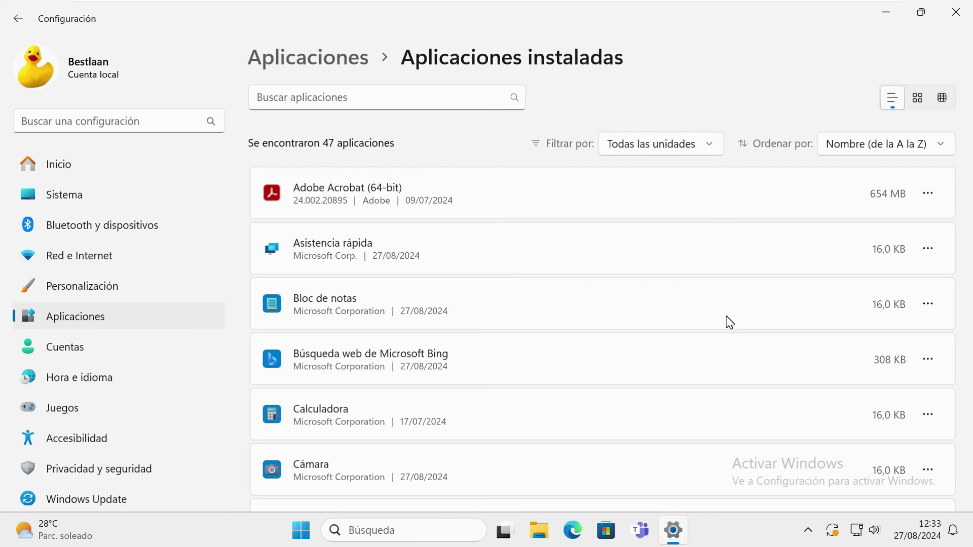
scroll(591, 320, "down", 10)
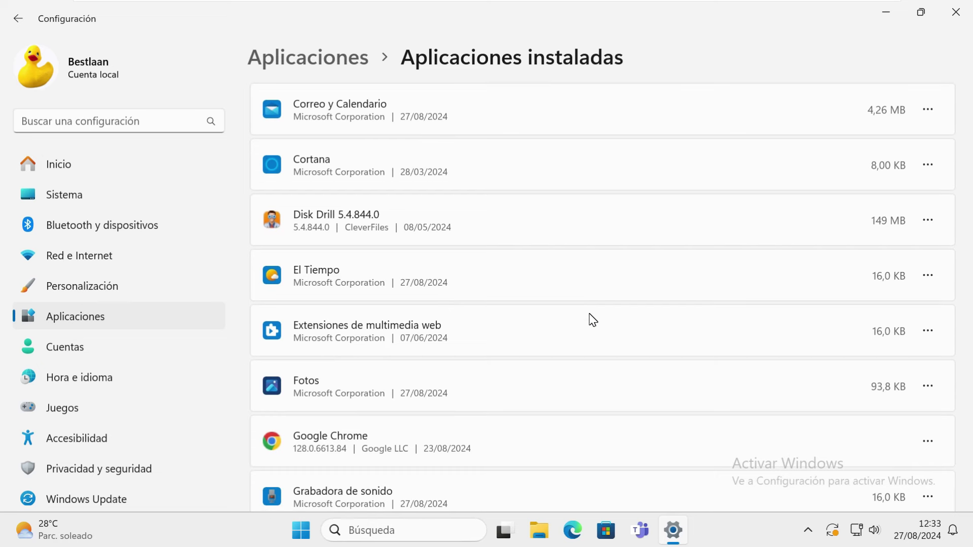
scroll(608, 309, "down", 4)
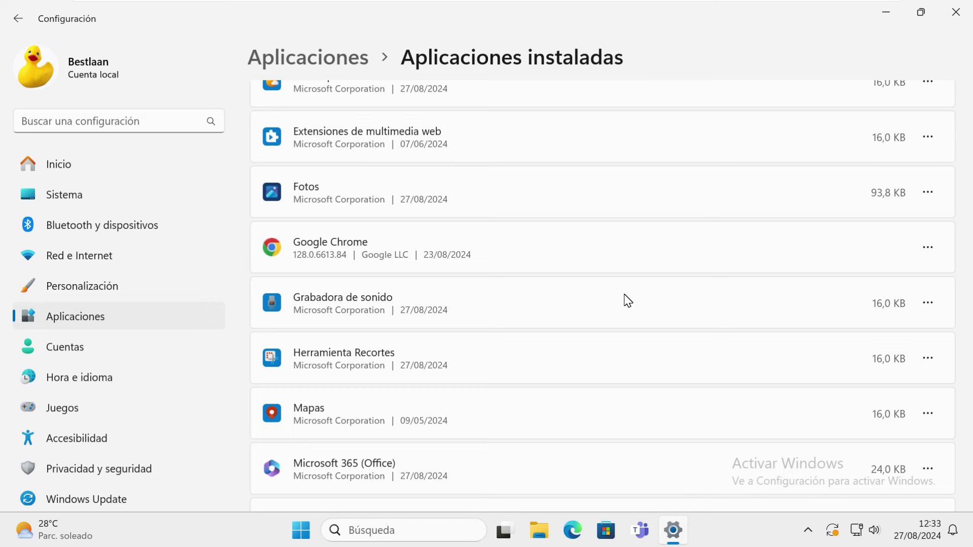
scroll(647, 311, "down", 6)
scroll(648, 312, "down", 8)
scroll(649, 312, "up", 11)
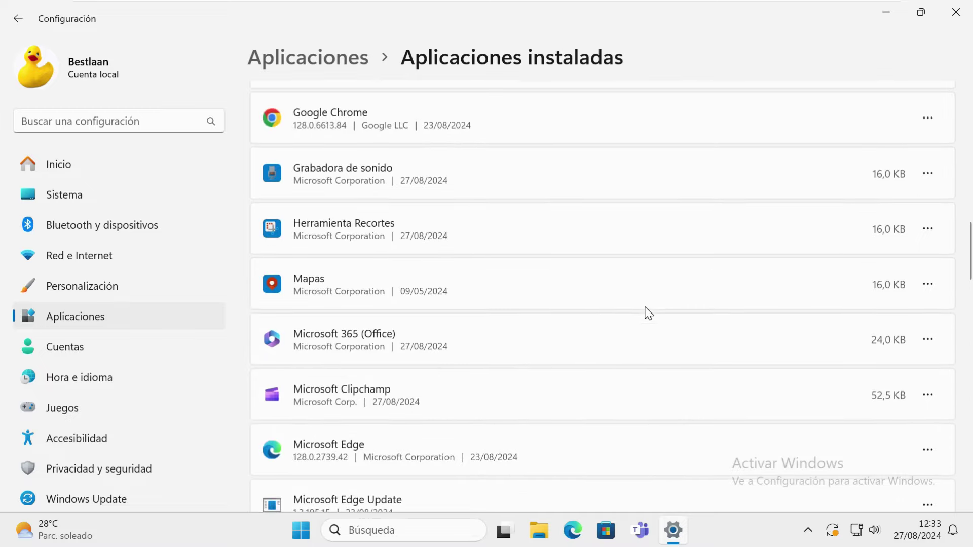
scroll(649, 313, "up", 15)
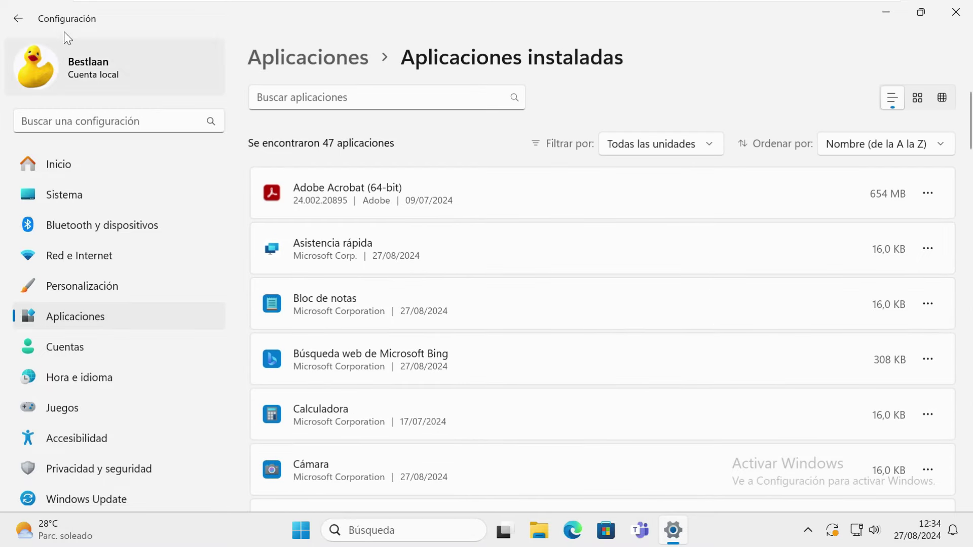
left_click(20, 19)
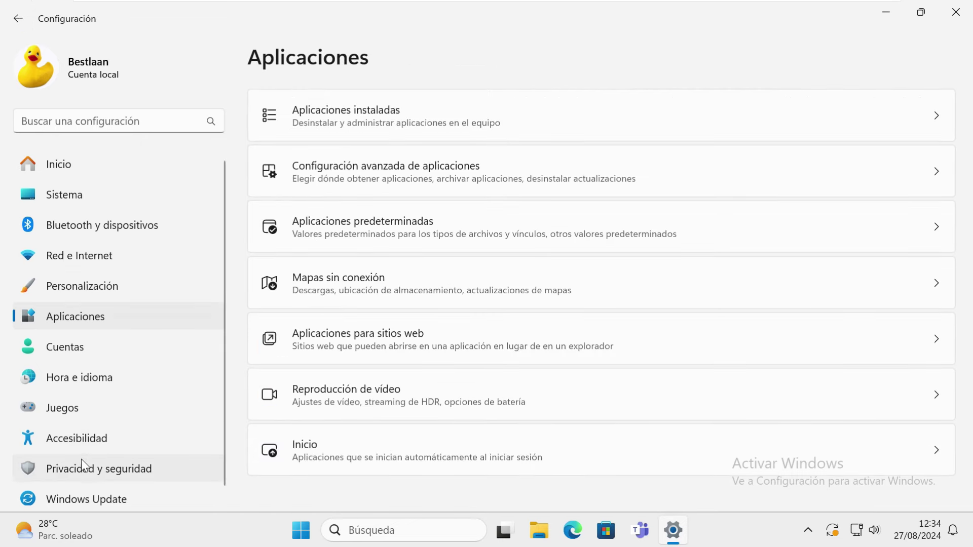
In the general privacy permissions, turn off every option, including language-list content, app-launch tracking and suggested content, and return to the privacy overview
left_click(91, 471)
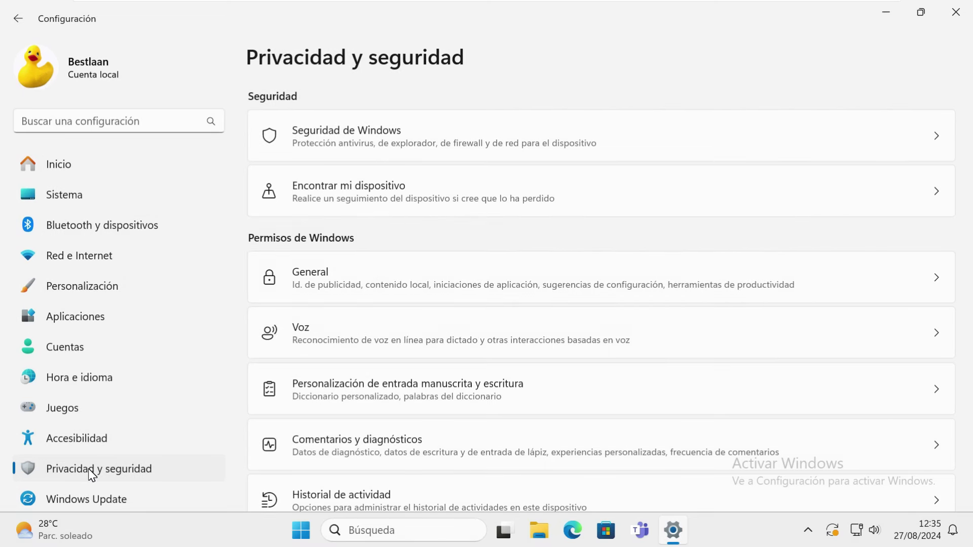
left_click(350, 284)
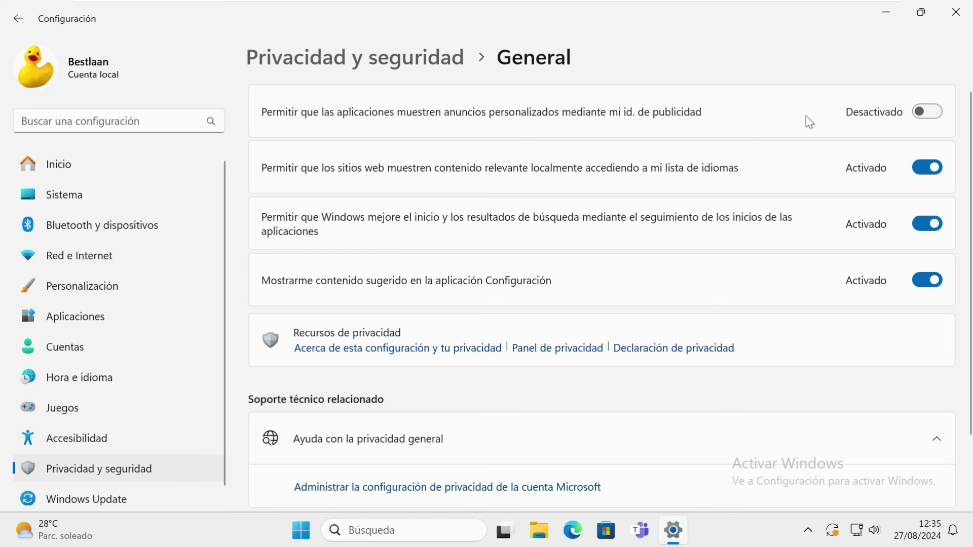
left_click(932, 168)
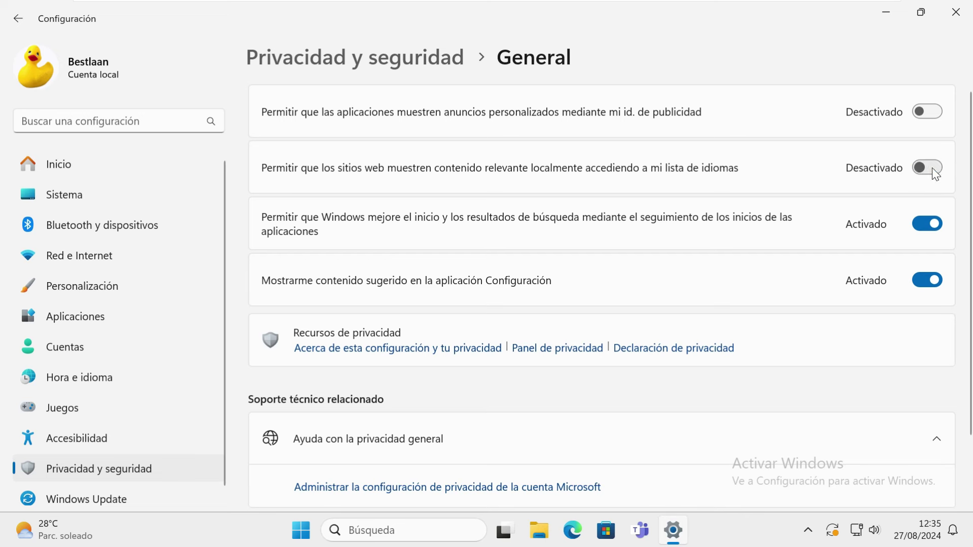
left_click(932, 224)
left_click(931, 280)
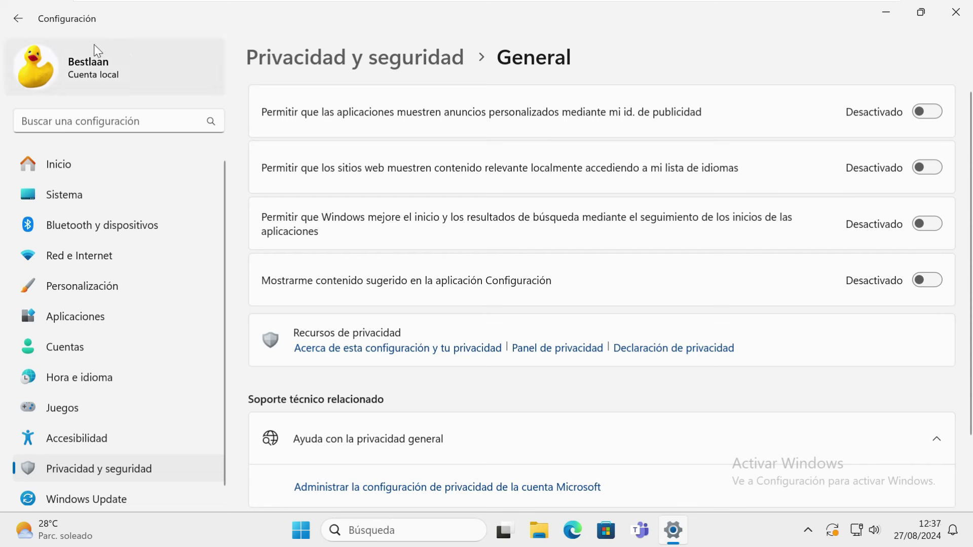
left_click(20, 19)
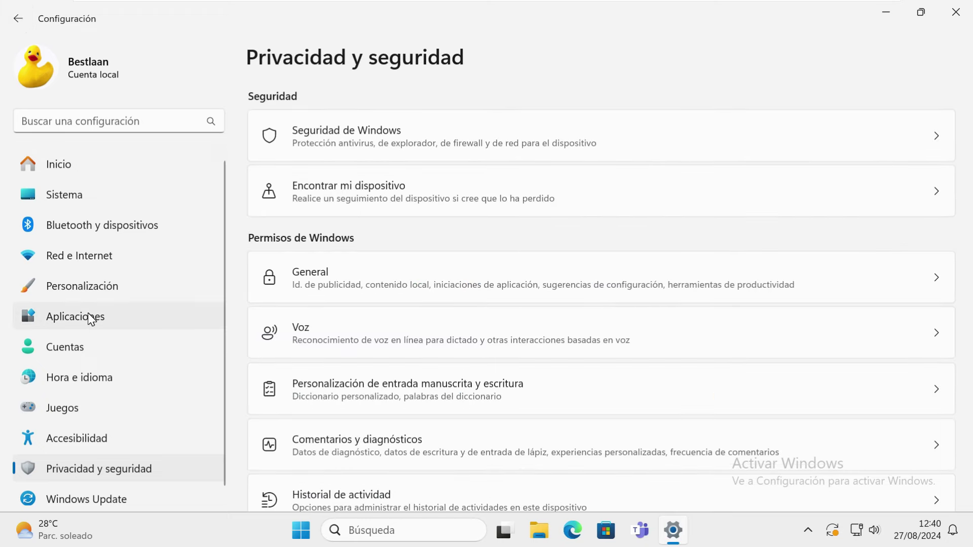
In the installed apps, open the advanced options of Cámara and set its background permission to Nunca
left_click(90, 319)
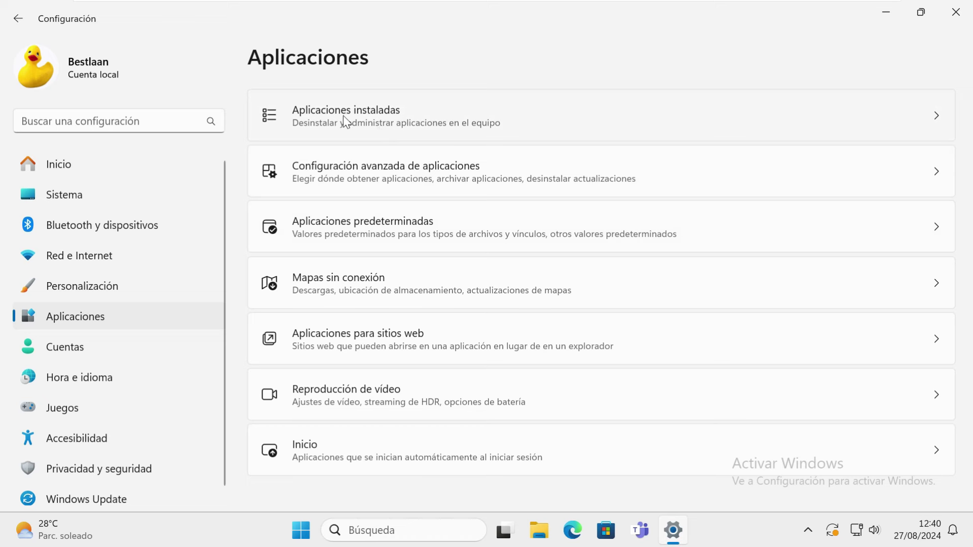
left_click(367, 112)
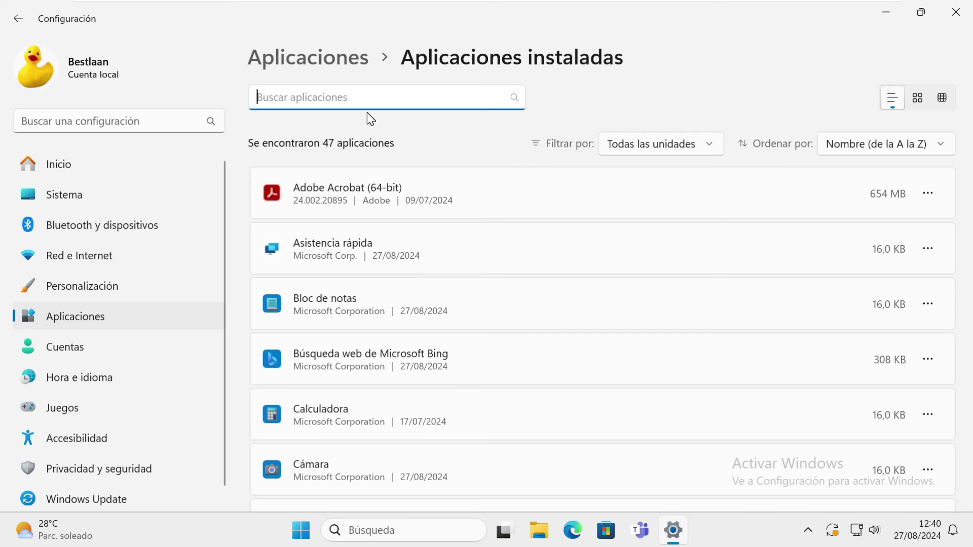
scroll(598, 282, "down", 2)
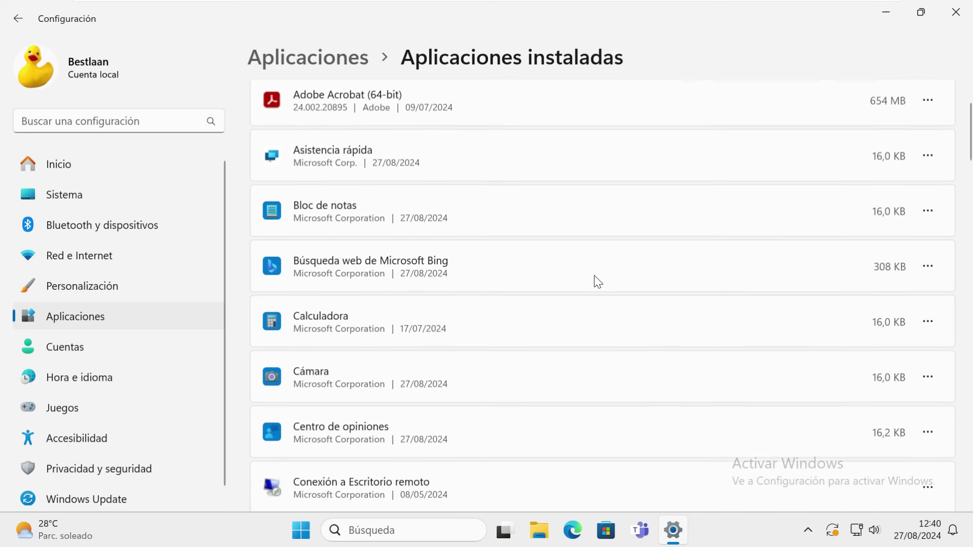
scroll(598, 283, "down", 2)
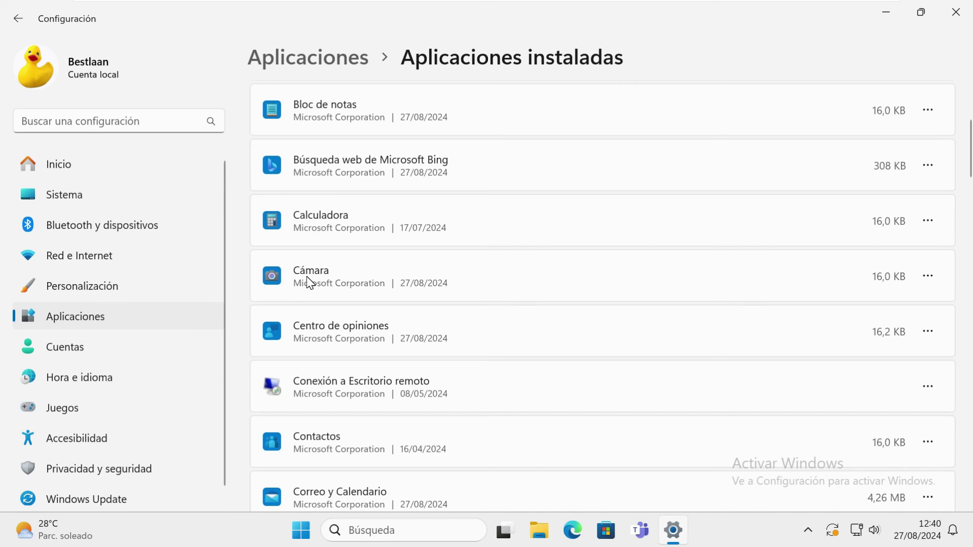
left_click(928, 280)
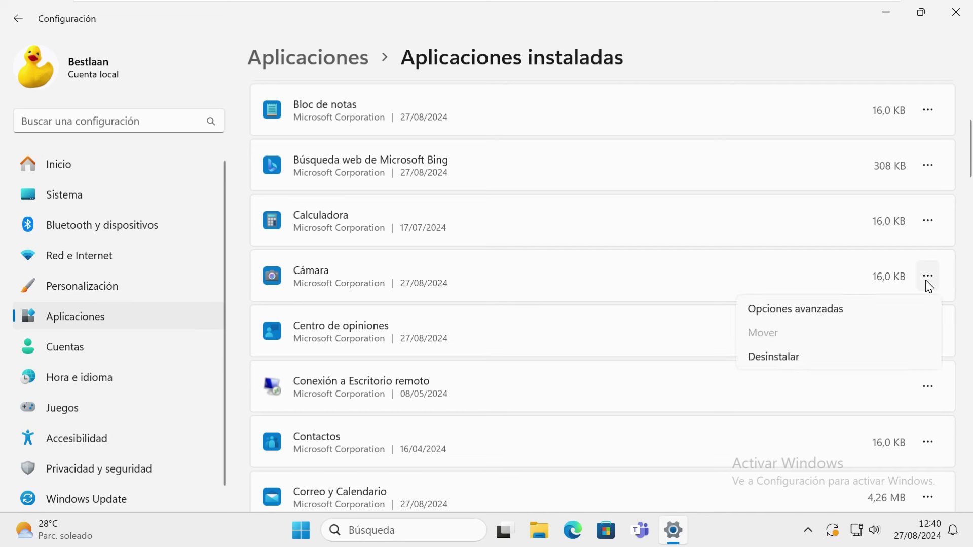
left_click(825, 314)
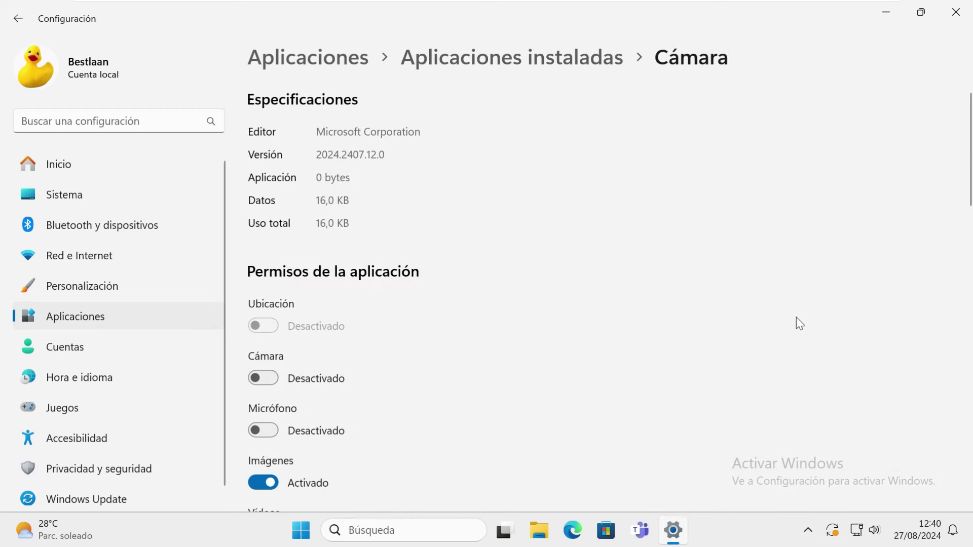
scroll(795, 318, "down", 9)
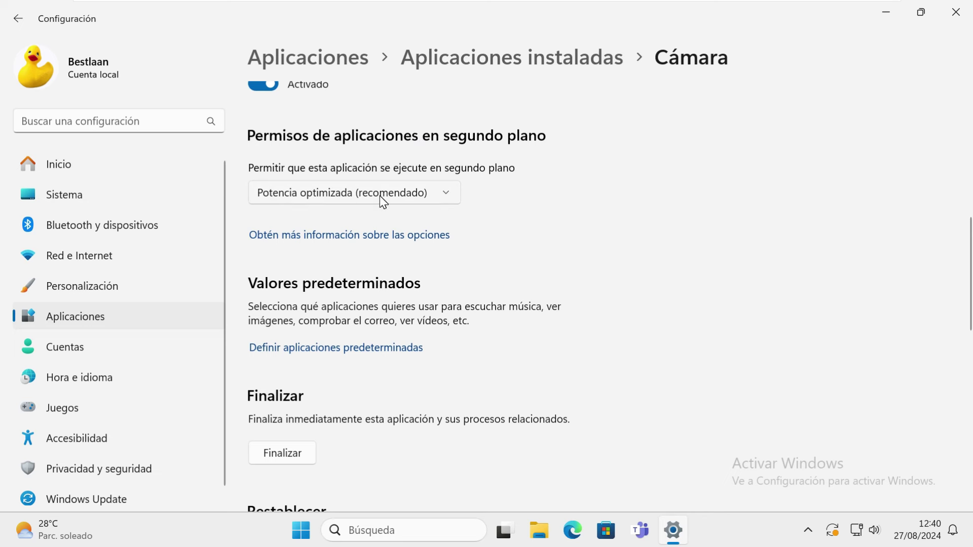
left_click(445, 195)
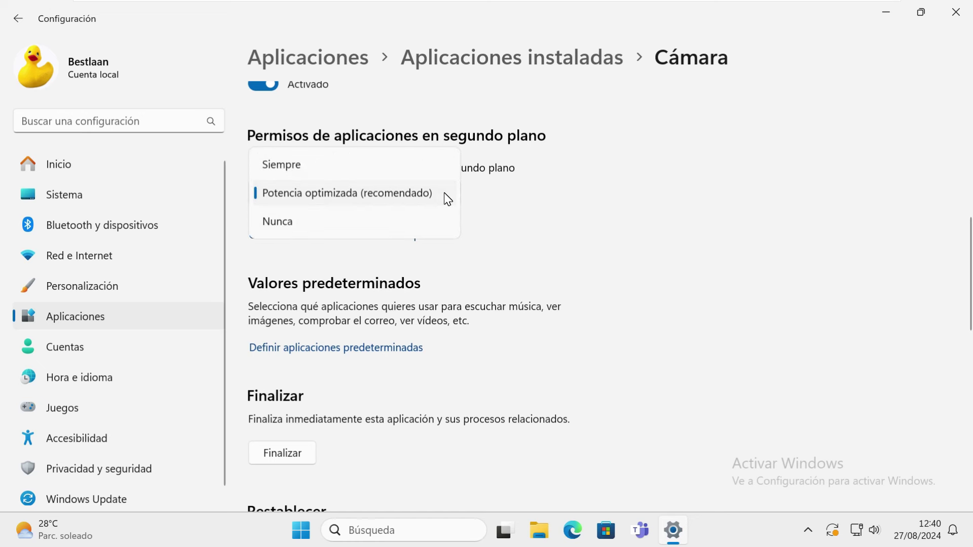
left_click(360, 225)
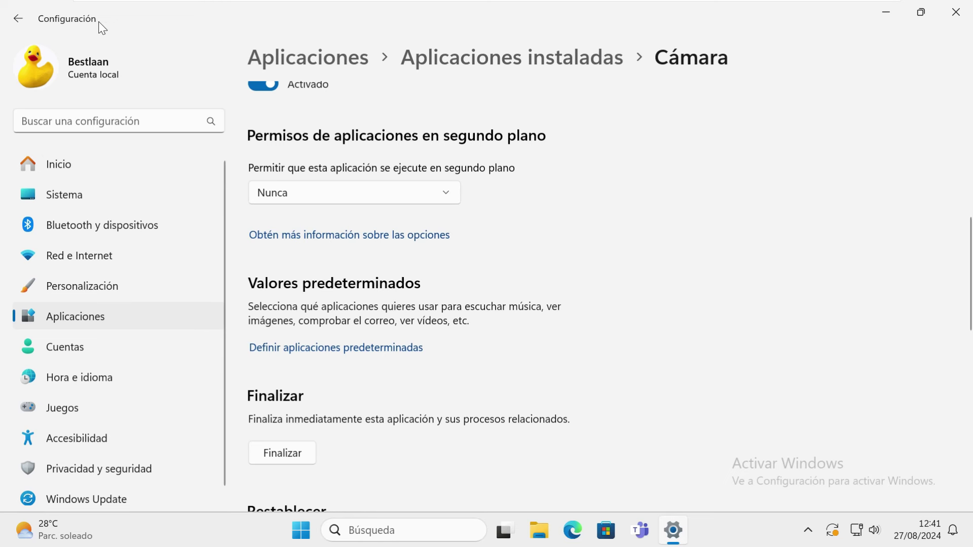
Return to the installed apps, examine the list for other apps whose background activity could be blocked, and close the settings
left_click(19, 19)
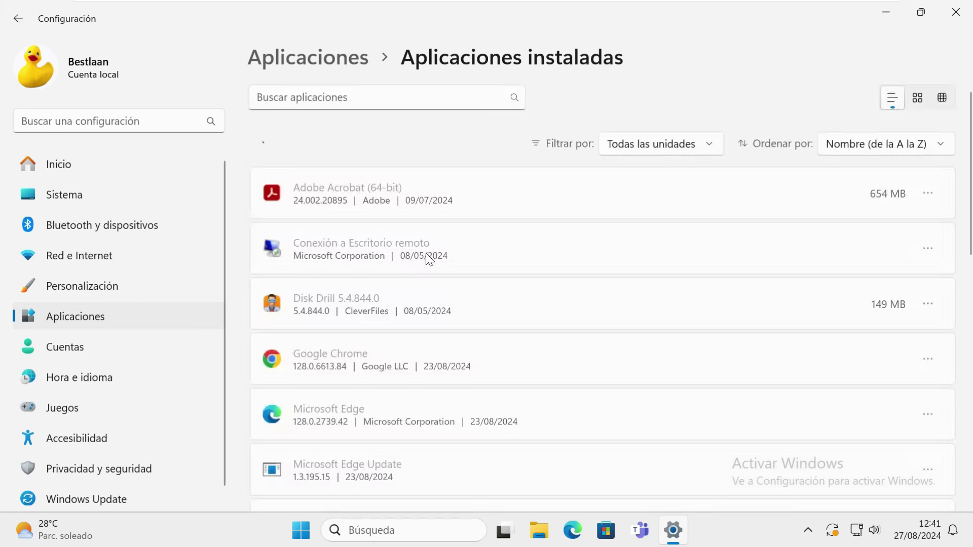
scroll(615, 289, "down", 1)
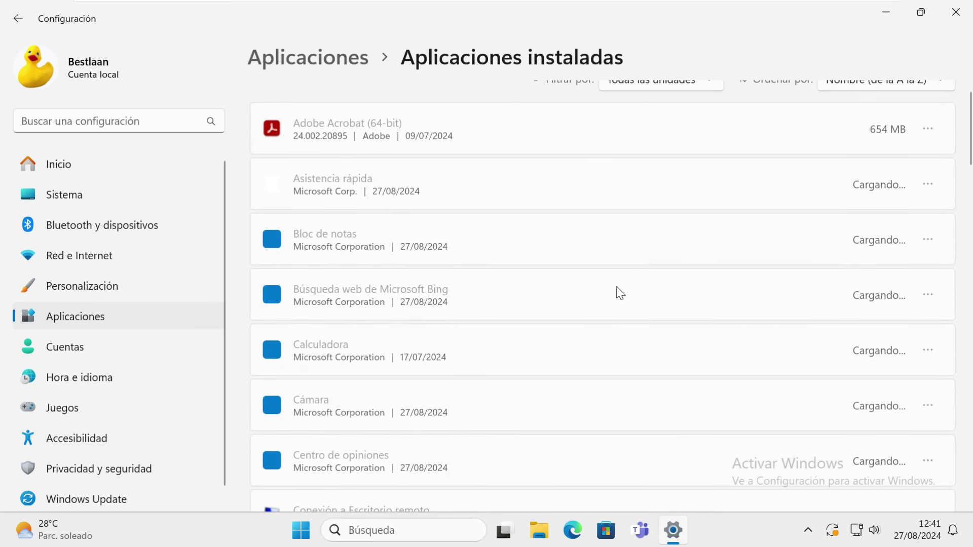
scroll(659, 296, "down", 2)
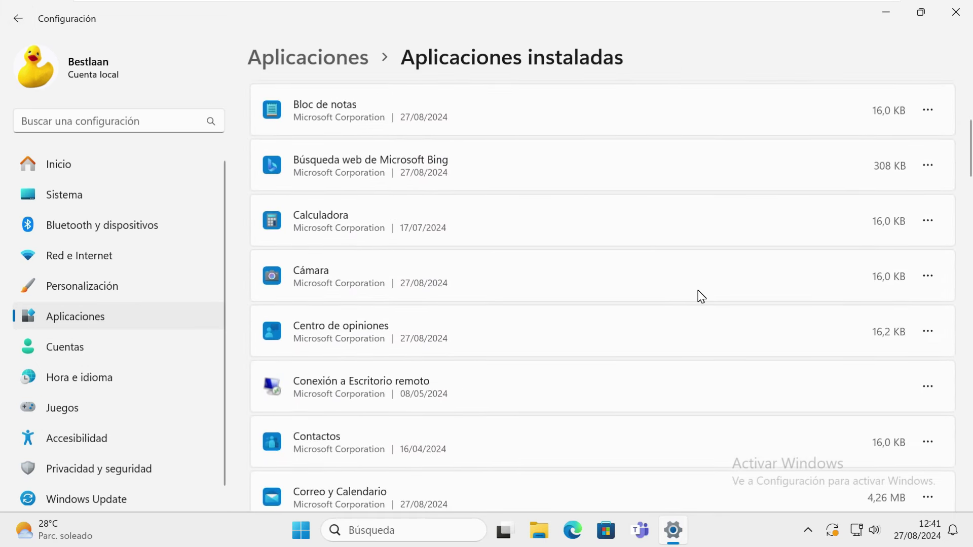
scroll(701, 295, "down", 3)
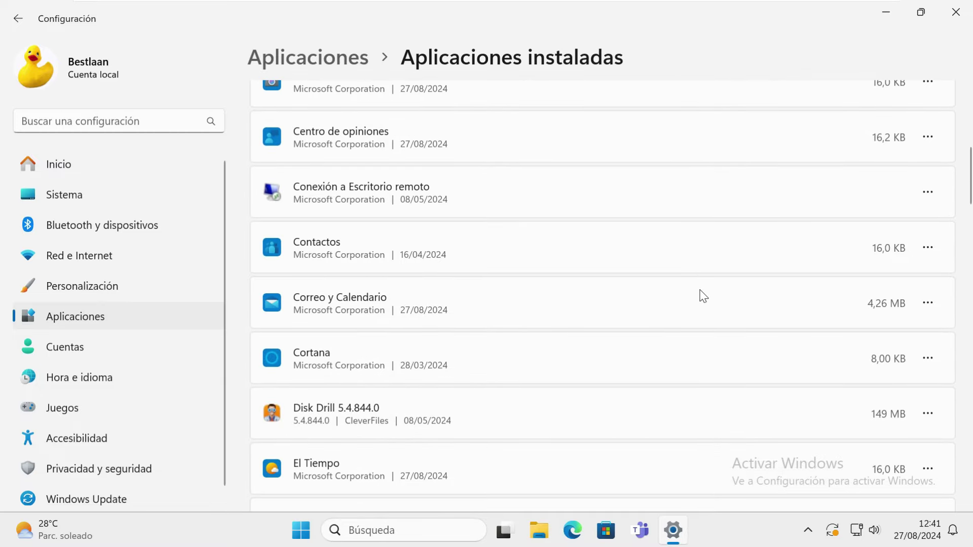
scroll(704, 296, "down", 1)
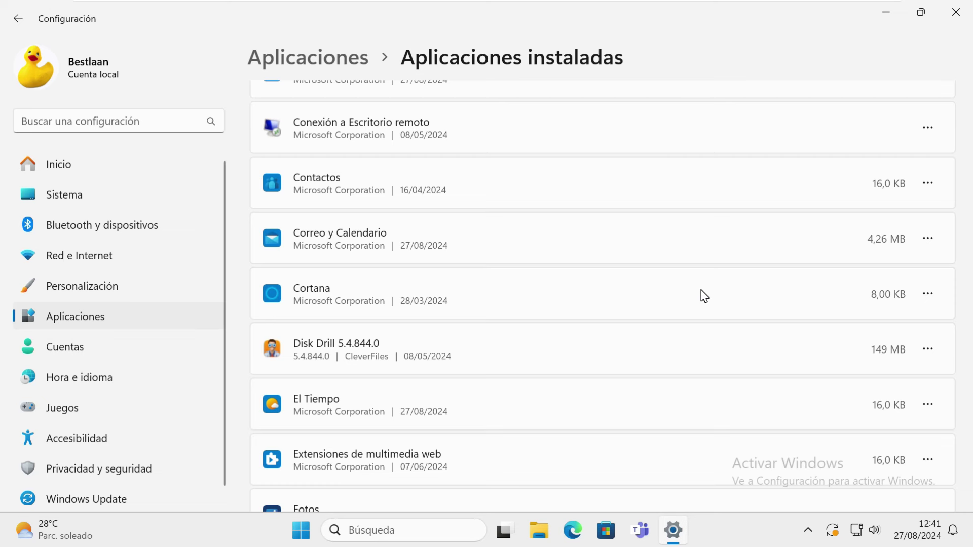
scroll(705, 296, "down", 3)
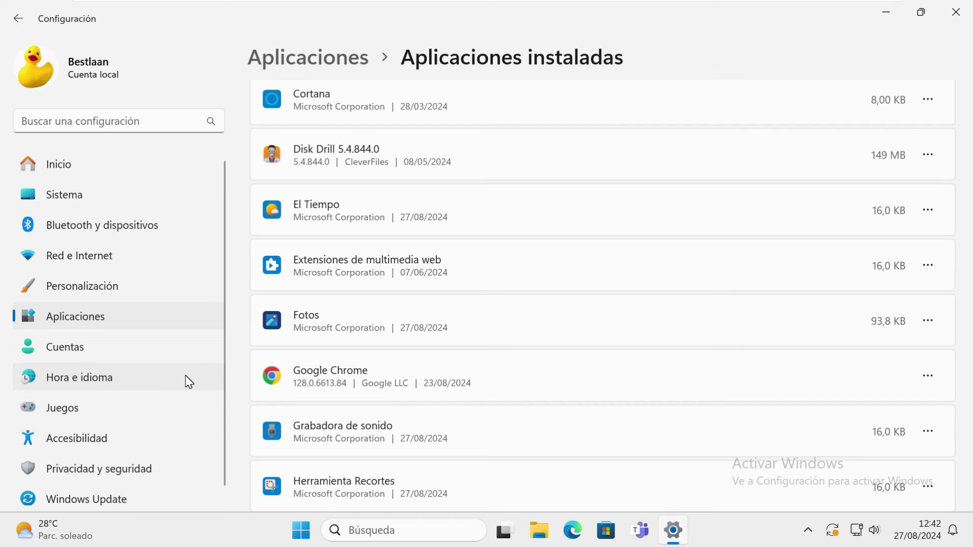
left_click(955, 11)
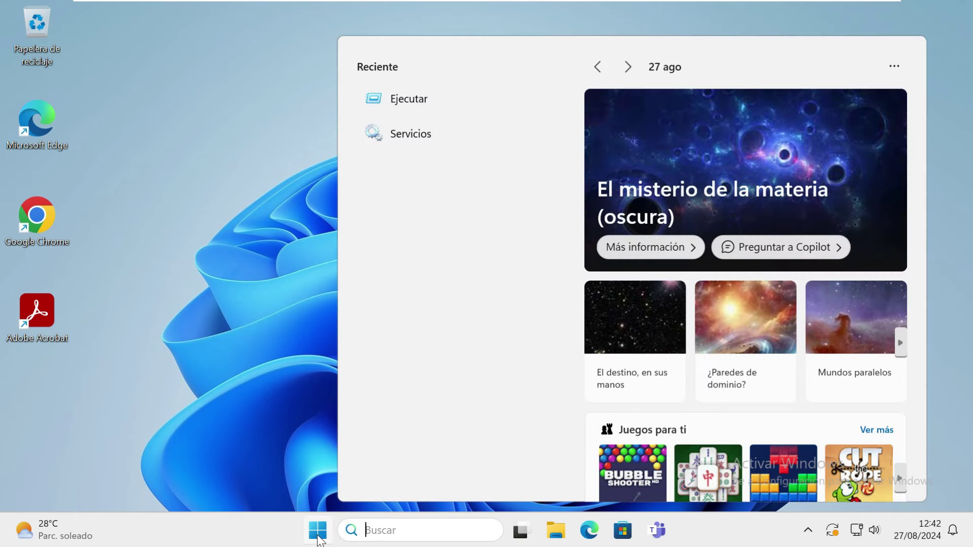
Search Windows for "rendimiento" and open Ajustar la apariencia y rendimiento de Windows
left_click(317, 530)
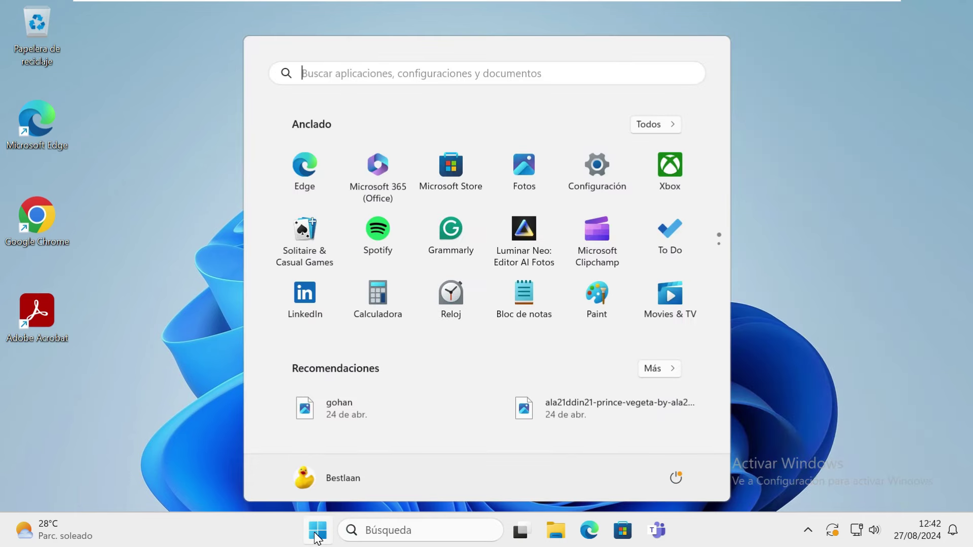
type("rendimiento")
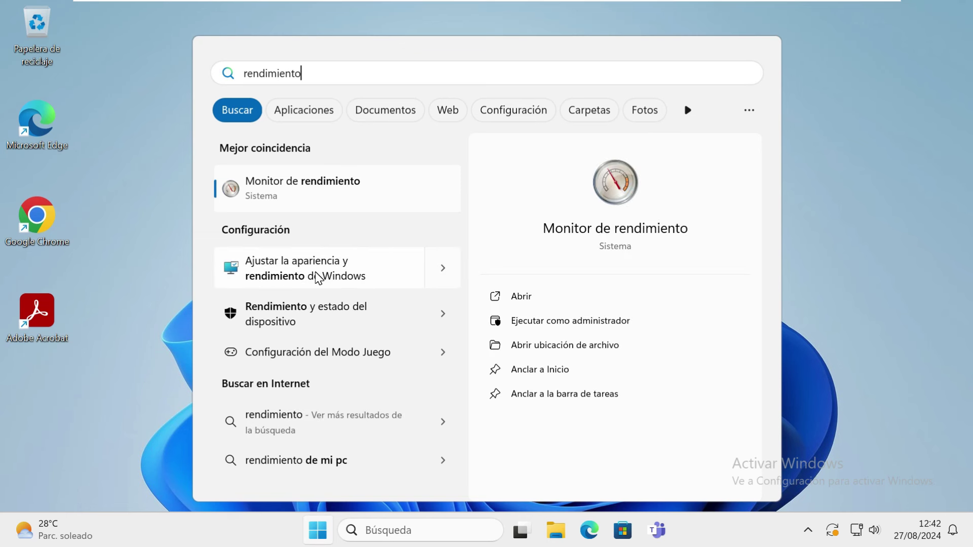
left_click(316, 277)
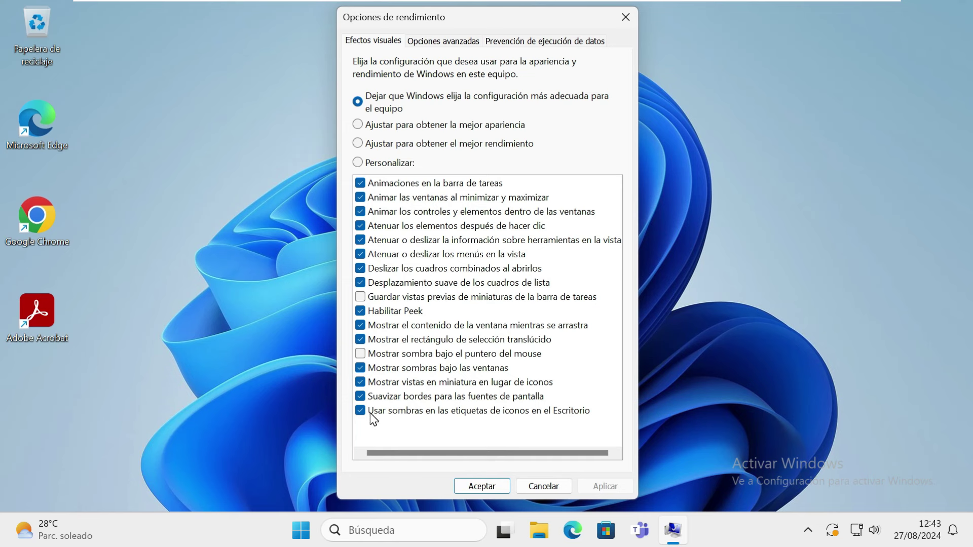
Try custom effects and the automatic visual effects preset, and settle on Ajustar para obtener el mejor rendimiento
left_click(364, 297)
left_click(361, 354)
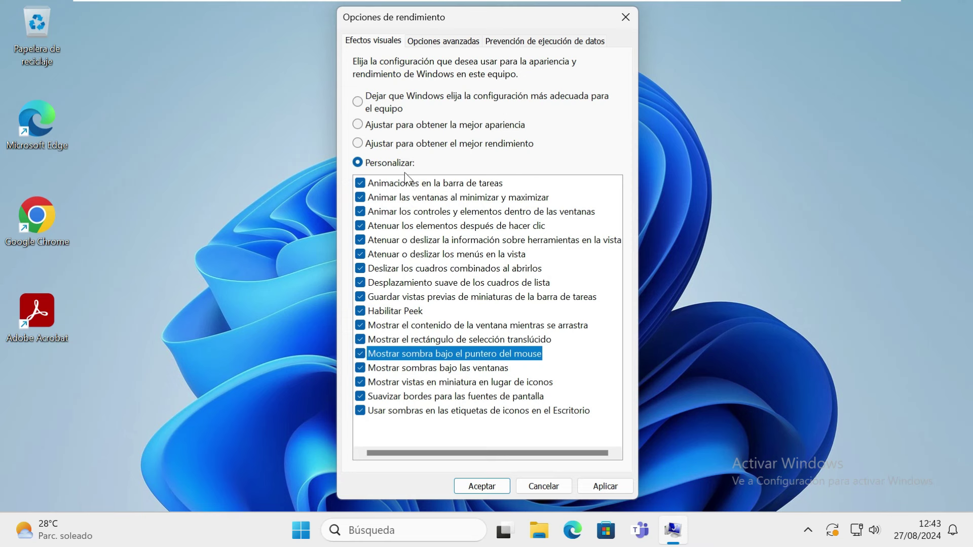
left_click(362, 146)
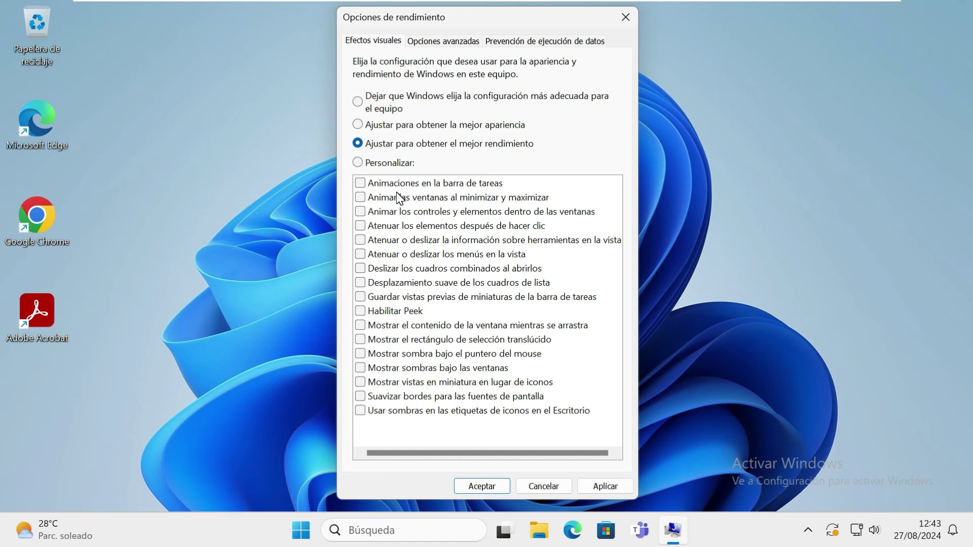
left_click(360, 109)
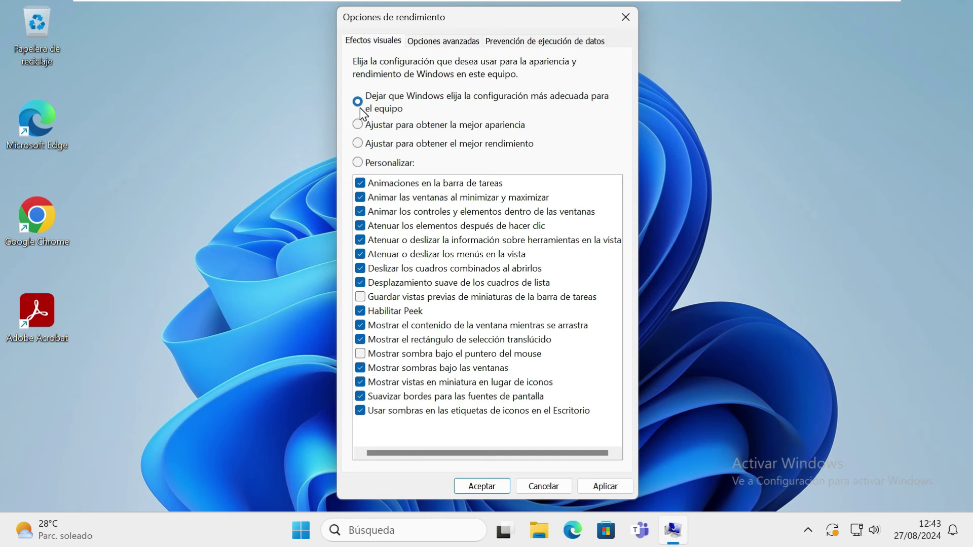
left_click(358, 143)
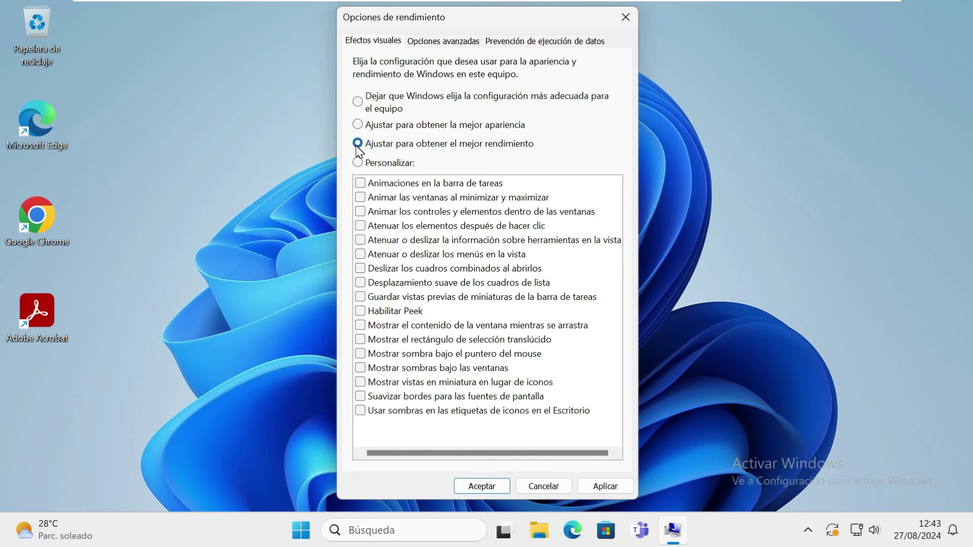
Try a Personalizar selection of visual effects, enabling taskbar and window animations, menu fading, Peek, the translucent selection rectangle, shadows and thumbnails
left_click(357, 163)
left_click(359, 183)
left_click(360, 197)
left_click(359, 226)
left_click(360, 240)
left_click(360, 254)
left_click(360, 282)
left_click(360, 310)
left_click(360, 339)
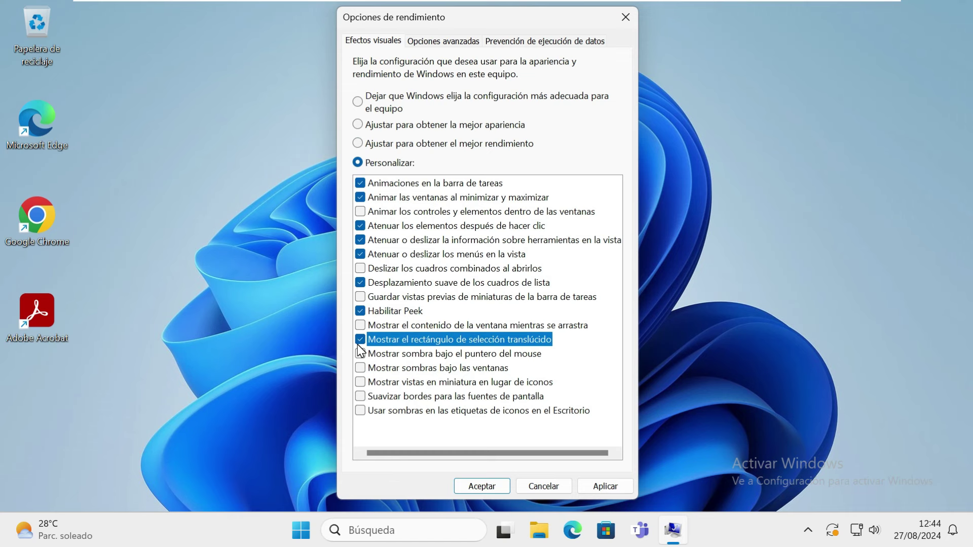
left_click(360, 353)
left_click(360, 367)
left_click(360, 381)
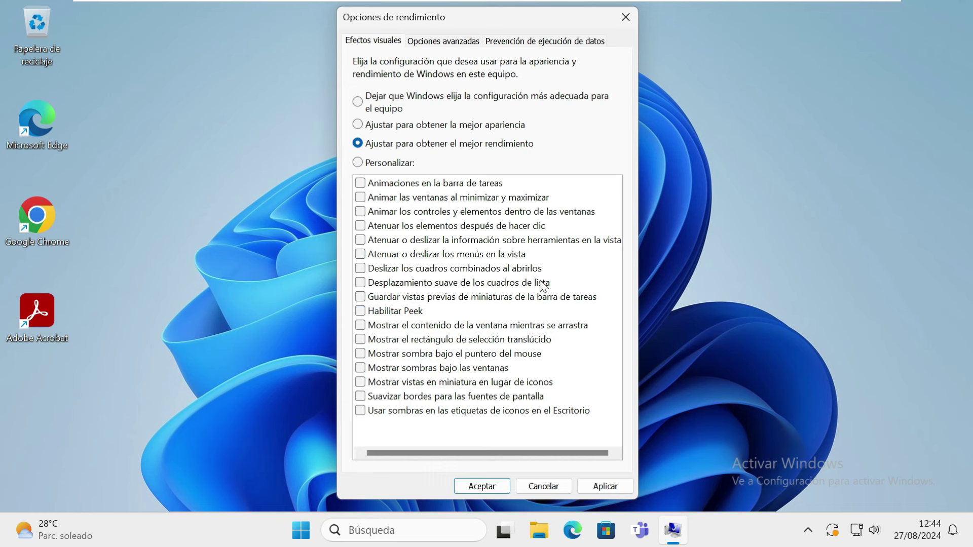
Apply the Ajustar para obtener el mejor rendimiento preset and close the performance options
left_click(604, 484)
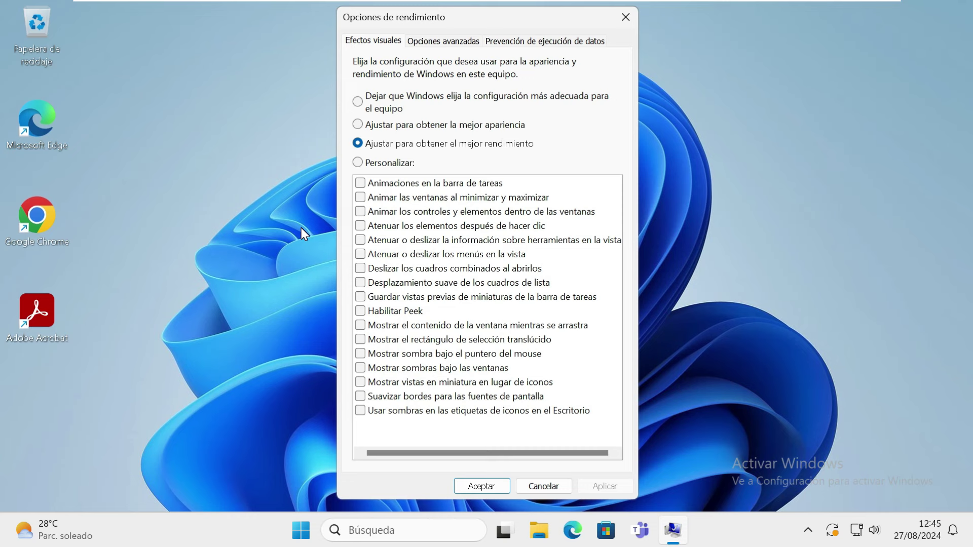
left_click(626, 23)
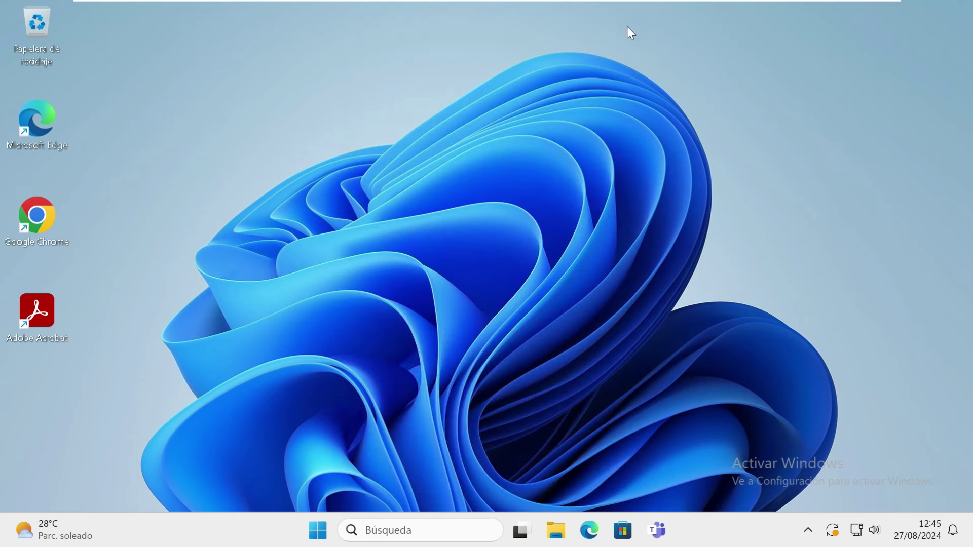
Search for "desfra", open Desfragmentar y optimizar unidades, and start analyzing and optimizing the (C:) drive
left_click(313, 525)
type("desfra")
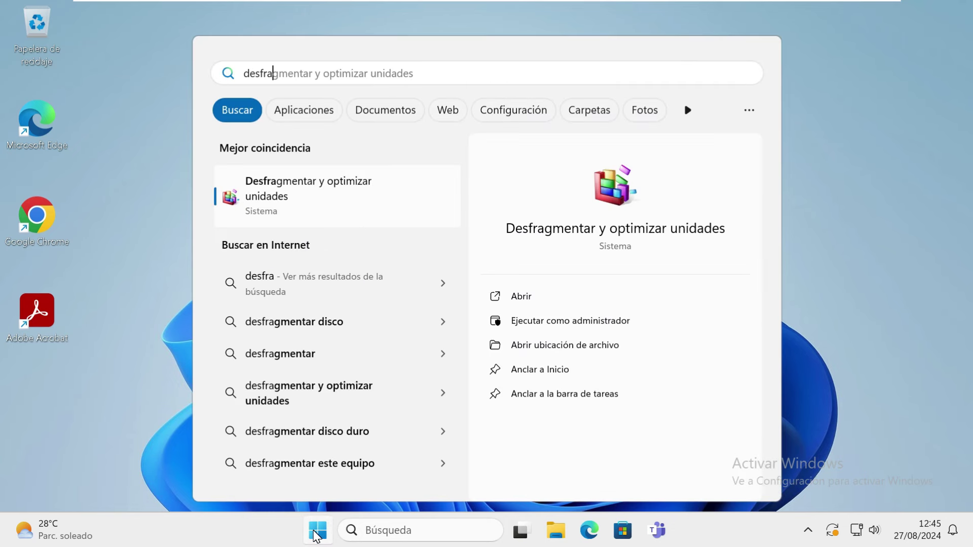
left_click(327, 196)
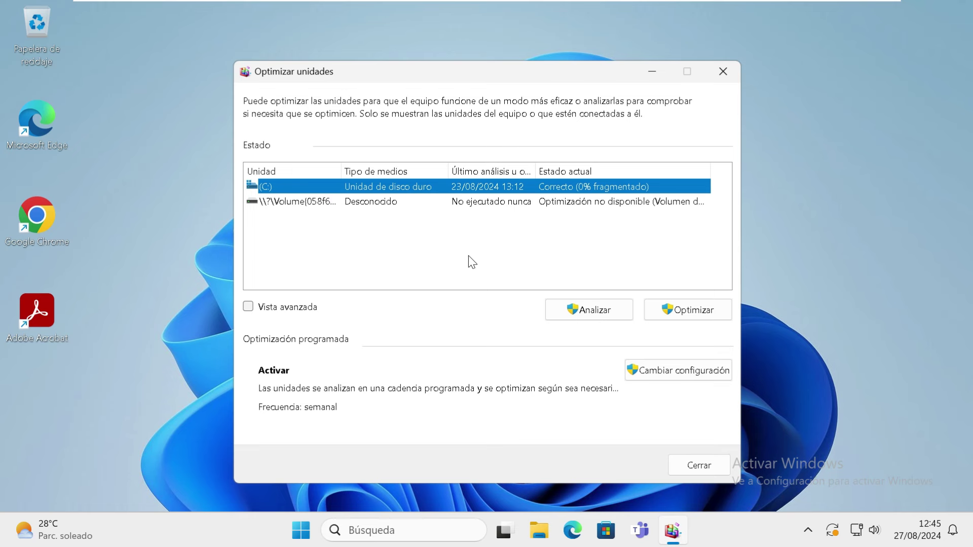
left_click(562, 308)
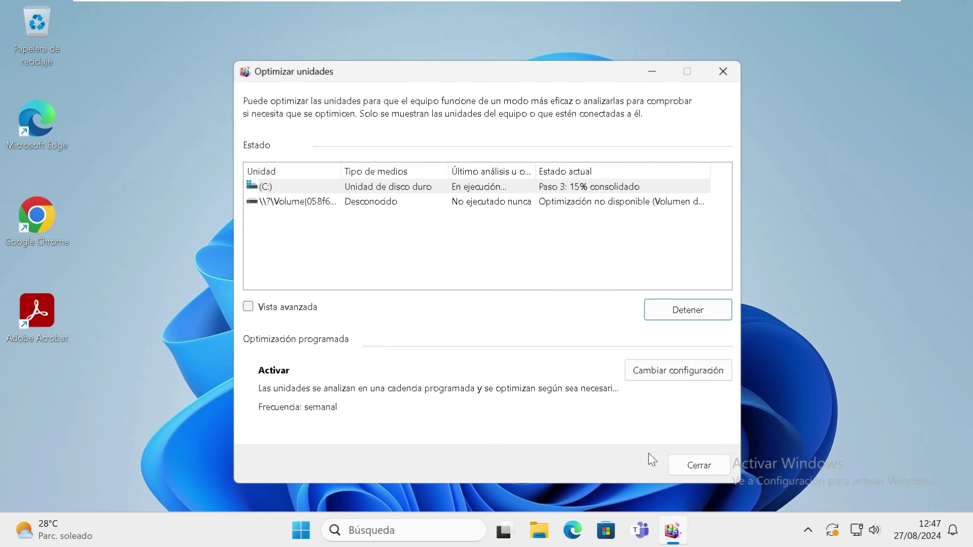
Close the drive optimization window and open the Almacenamiento page in the Sistema settings
left_click(699, 465)
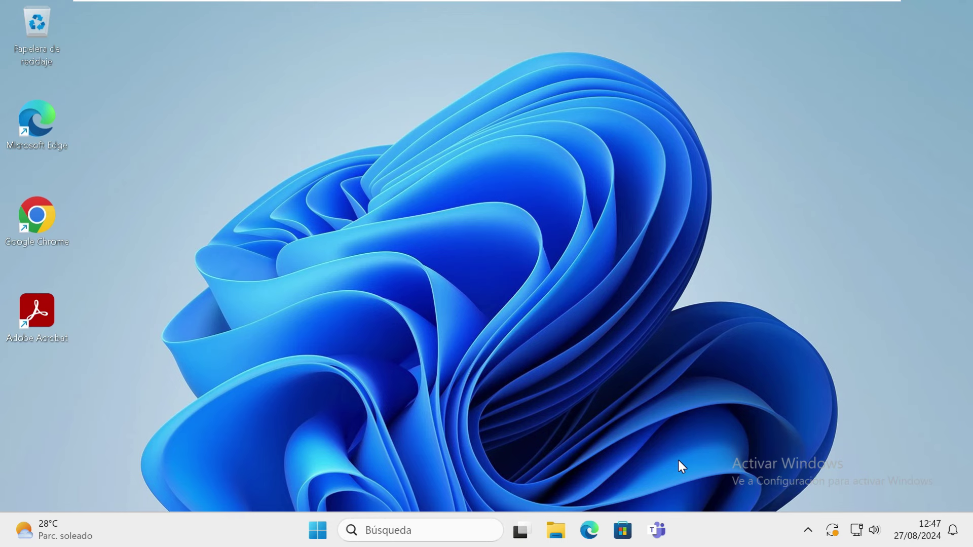
left_click(325, 534)
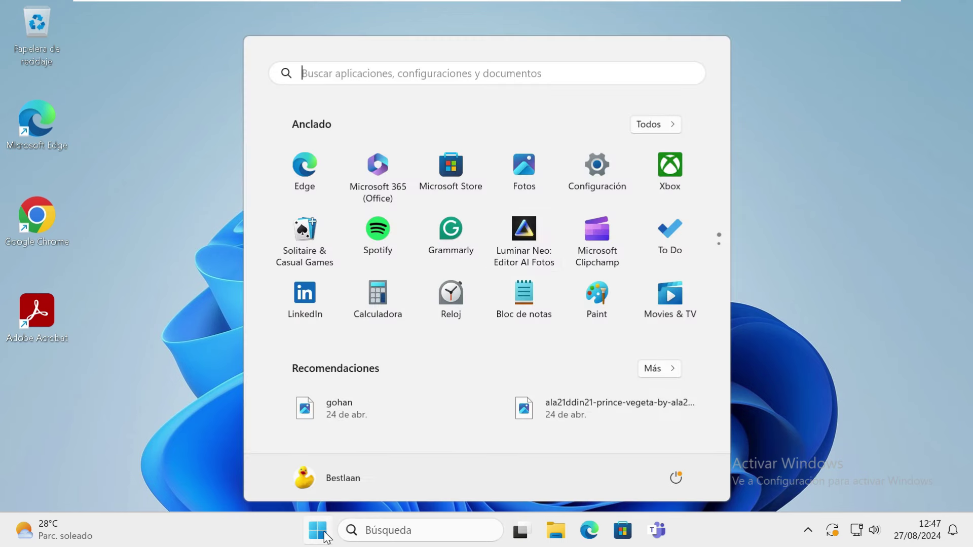
left_click(588, 172)
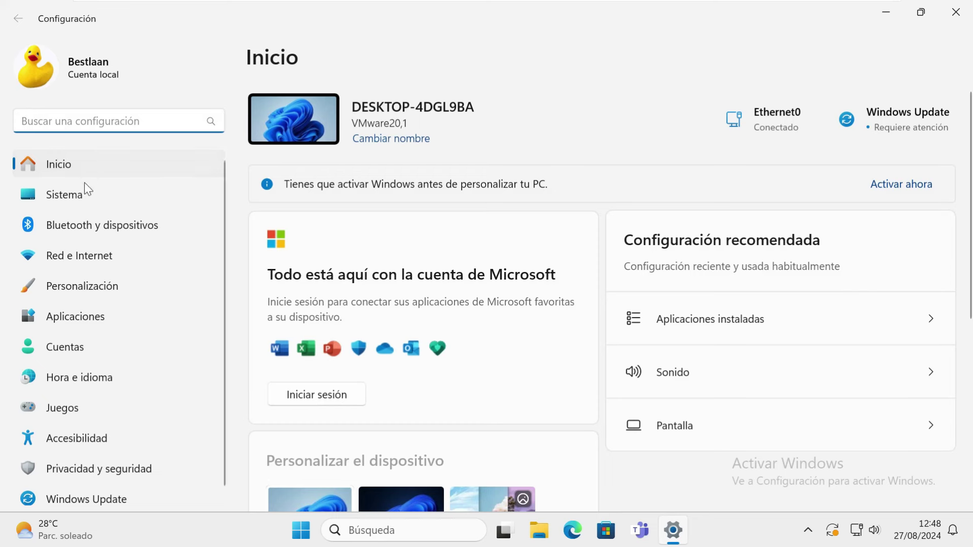
left_click(78, 197)
scroll(418, 266, "down", 5)
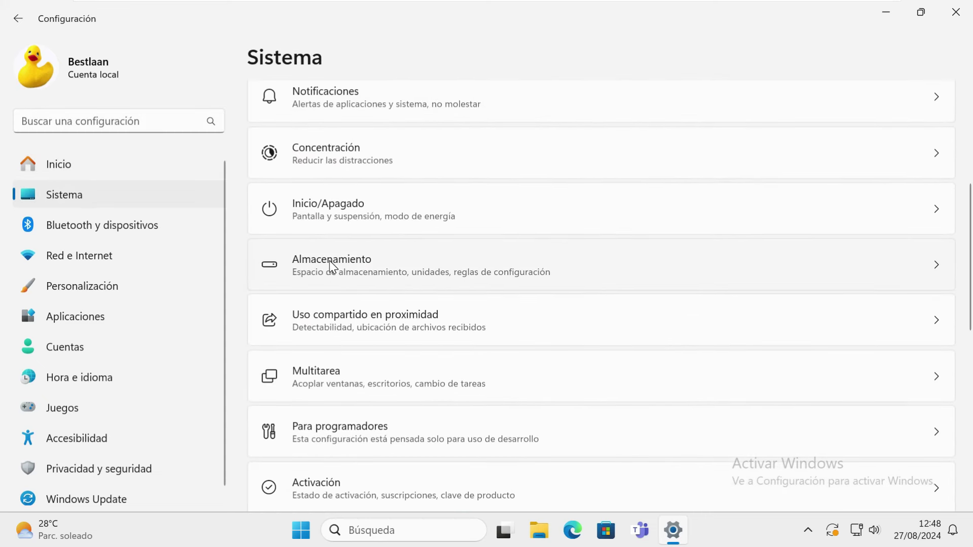
left_click(330, 261)
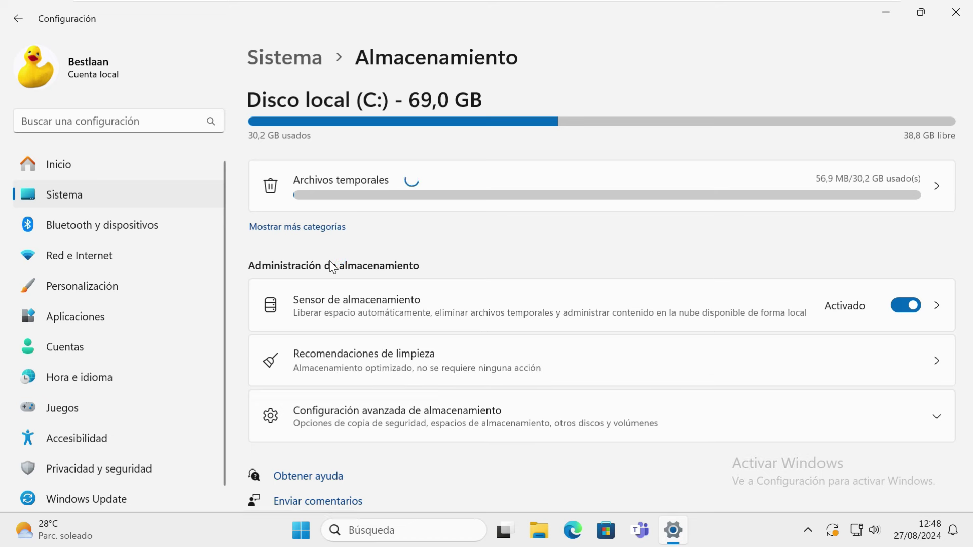
Open Sensor de almacenamiento, check the deletion intervals offered for the Descargas folder without changing them, and run the sensor immediately
scroll(332, 267, "down", 2)
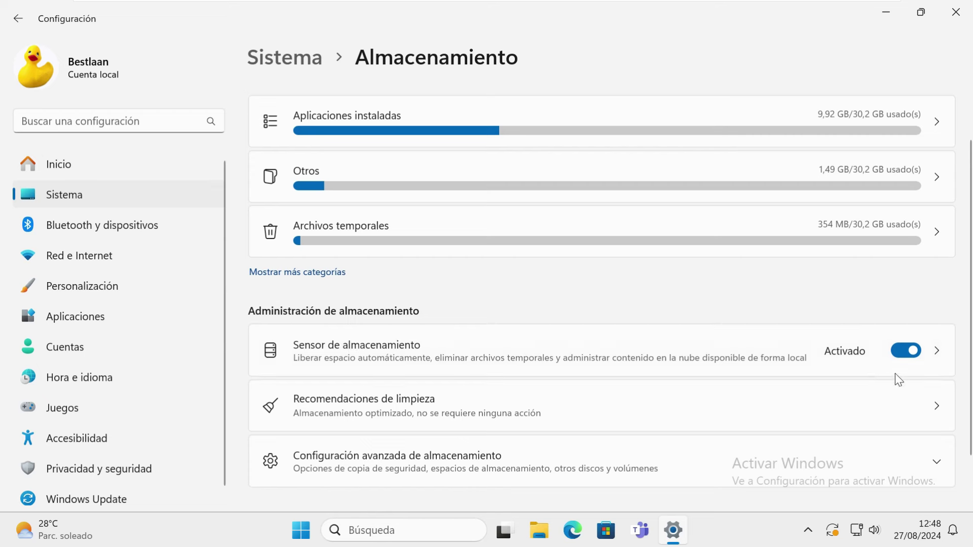
left_click(517, 353)
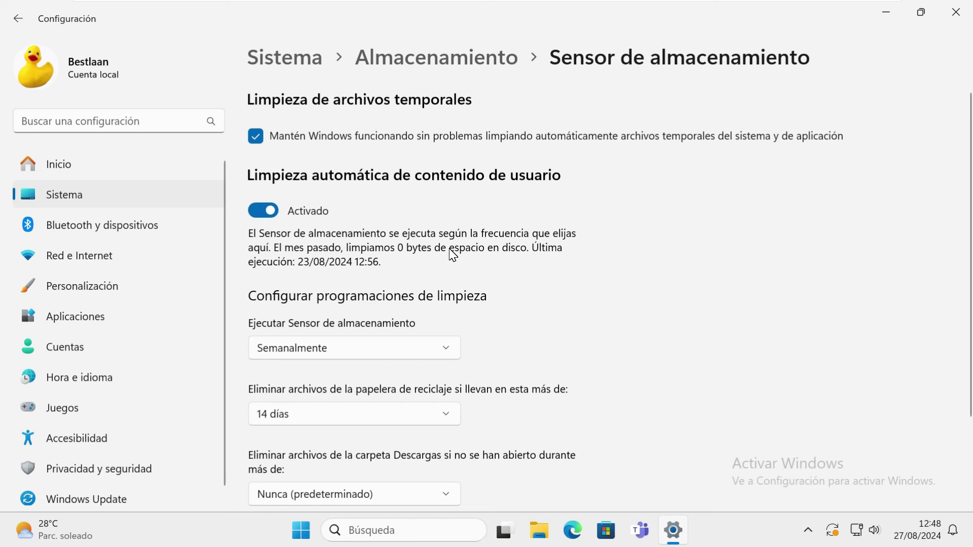
scroll(452, 255, "down", 3)
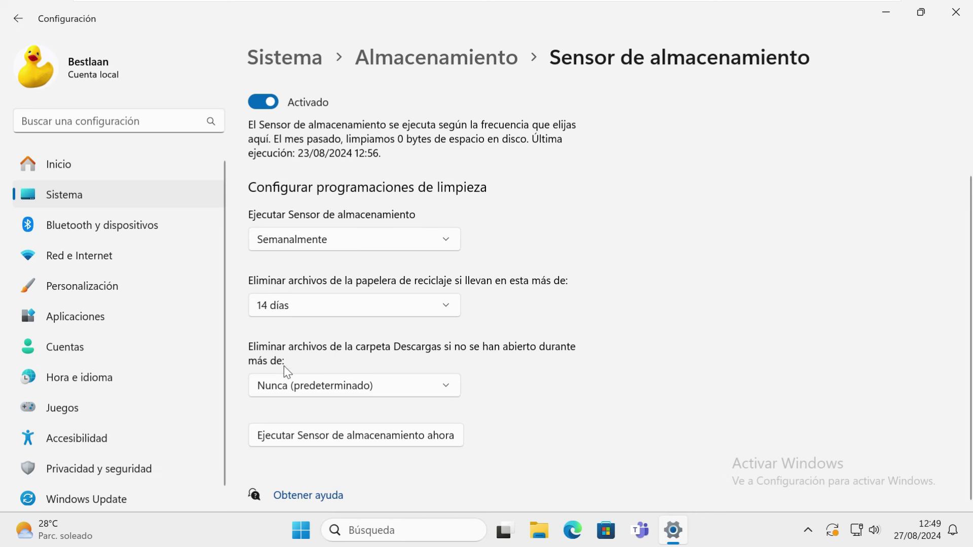
left_click(299, 387)
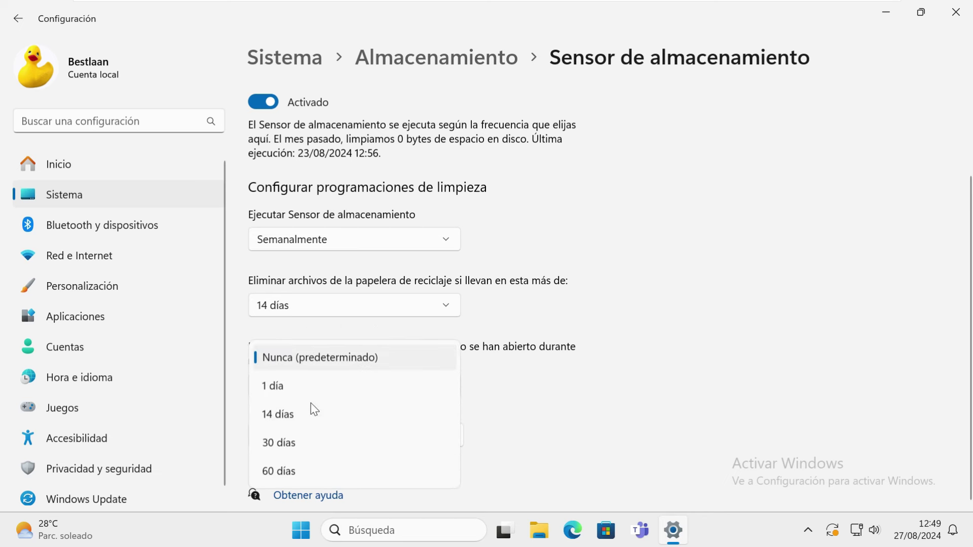
left_click(534, 434)
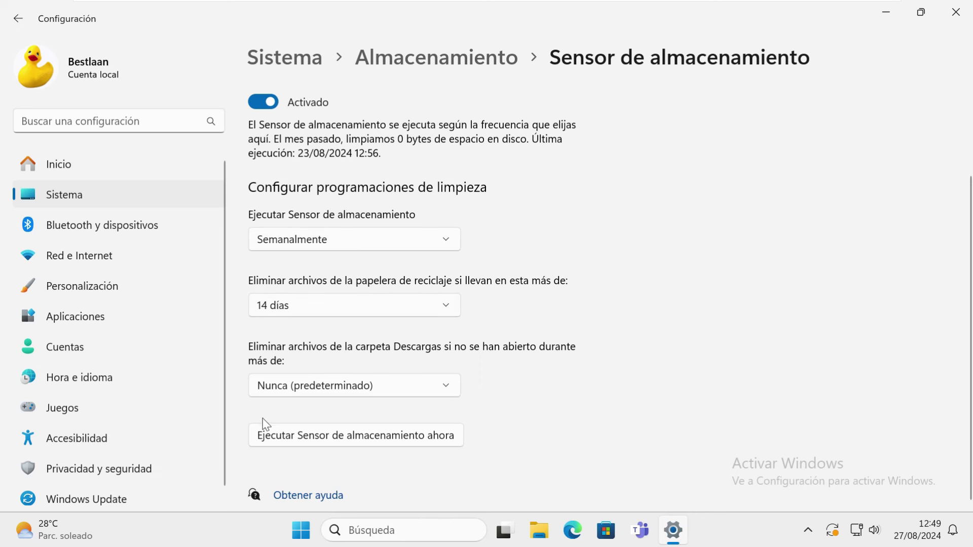
left_click(289, 437)
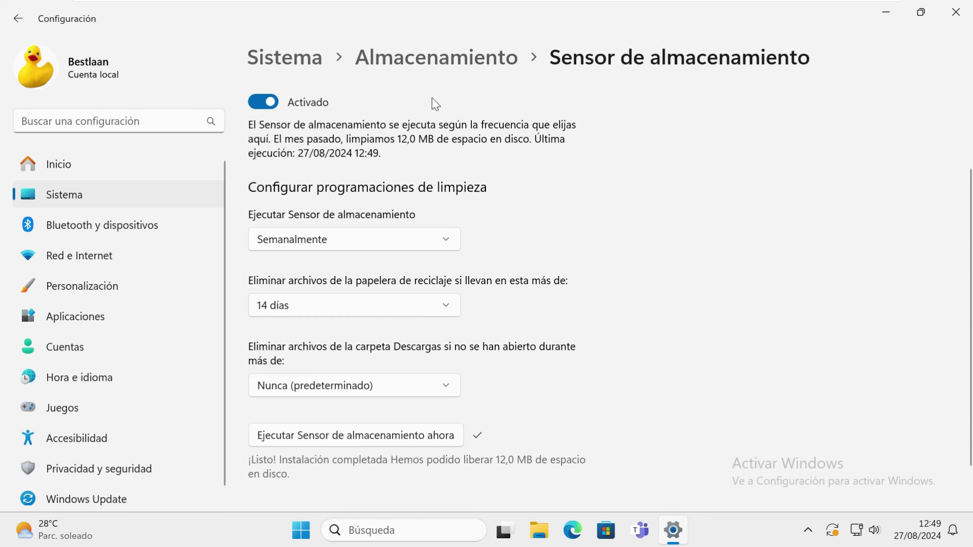
Review the Archivos temporales categories, permanently remove the preselected ones without including Descargas, and close the settings
left_click(12, 25)
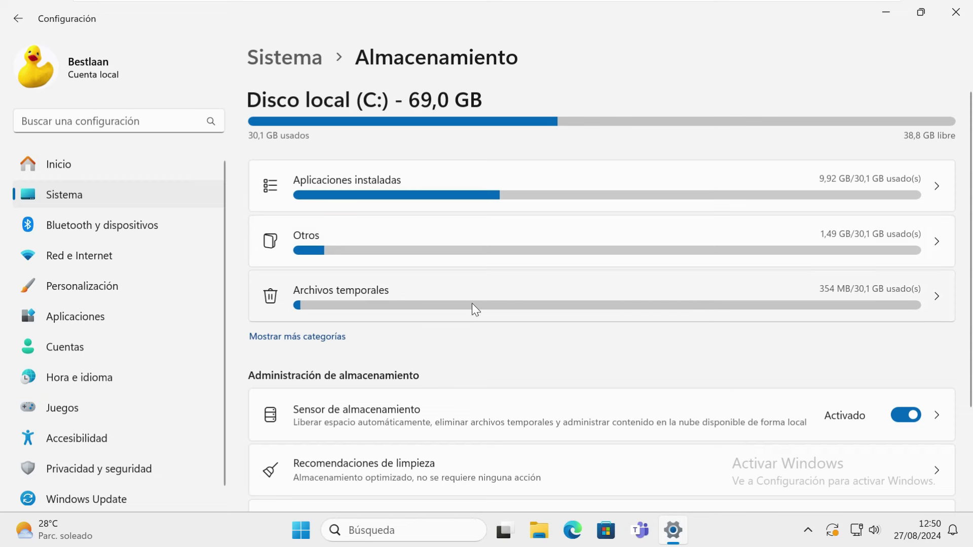
left_click(523, 292)
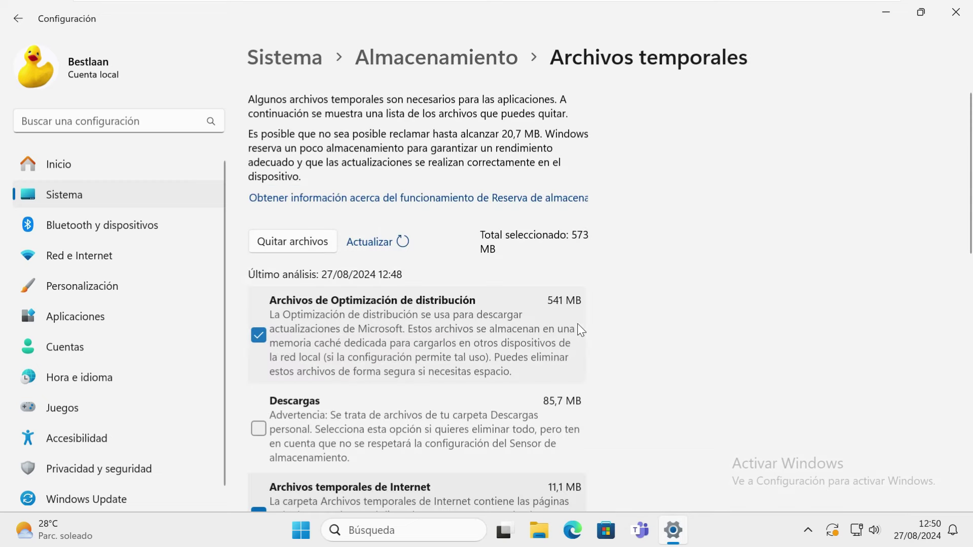
scroll(476, 256, "down", 1)
scroll(476, 256, "down", 7)
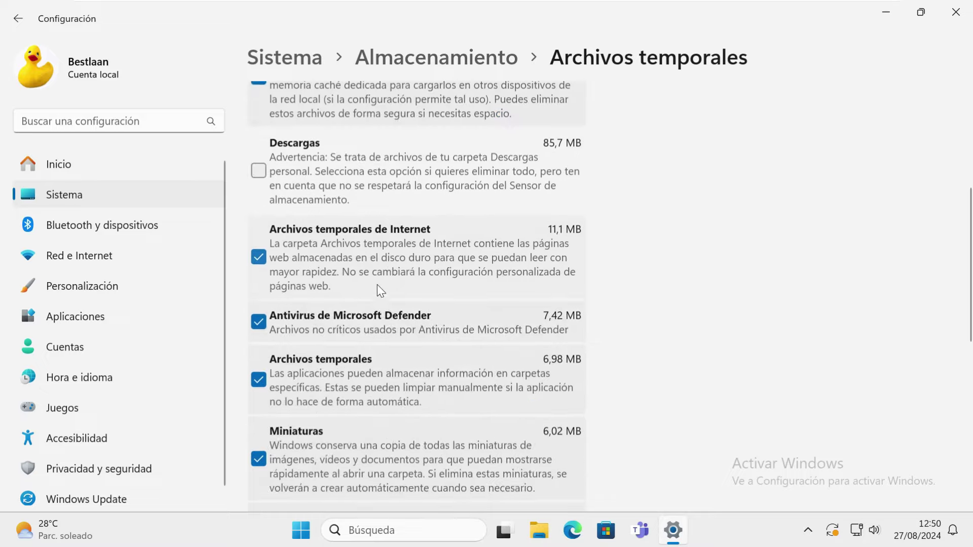
scroll(452, 238, "down", 4)
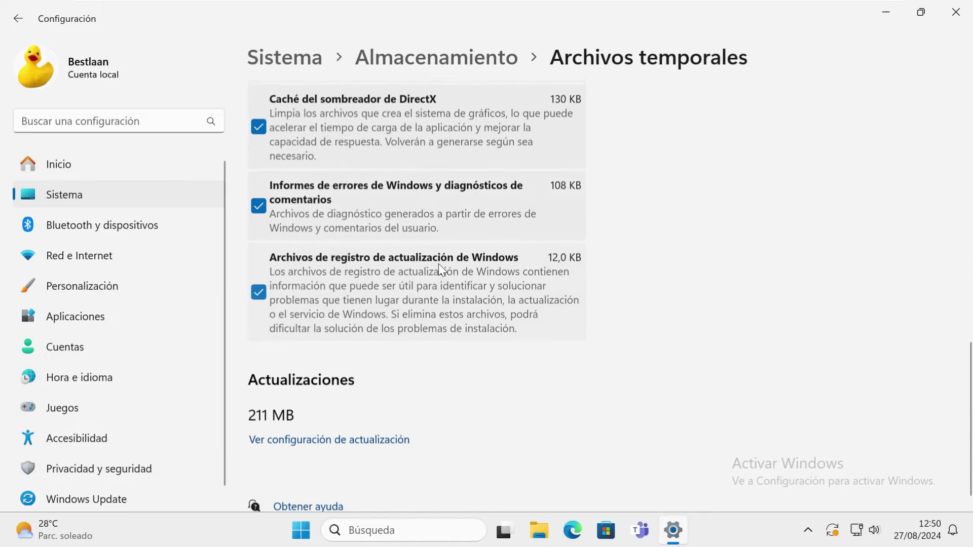
scroll(437, 266, "up", 12)
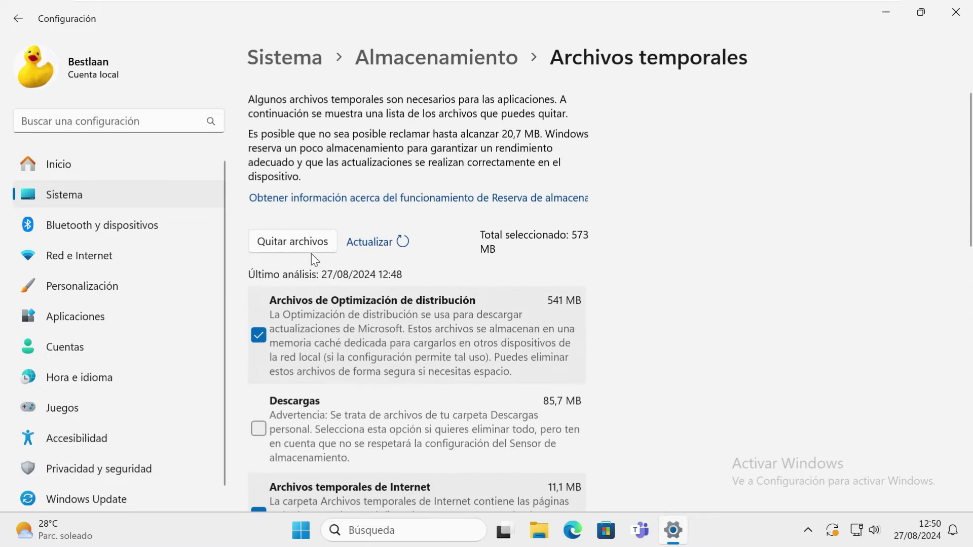
left_click(300, 246)
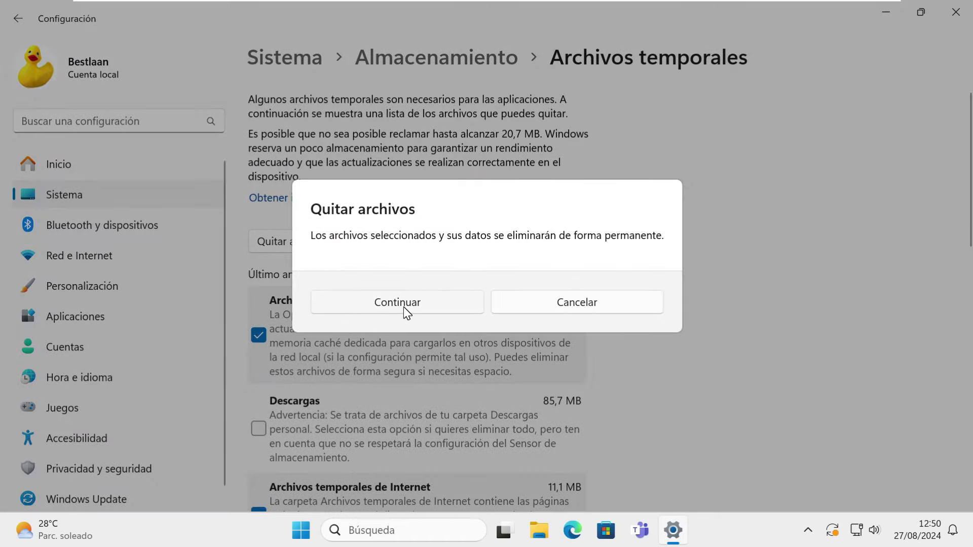
left_click(428, 305)
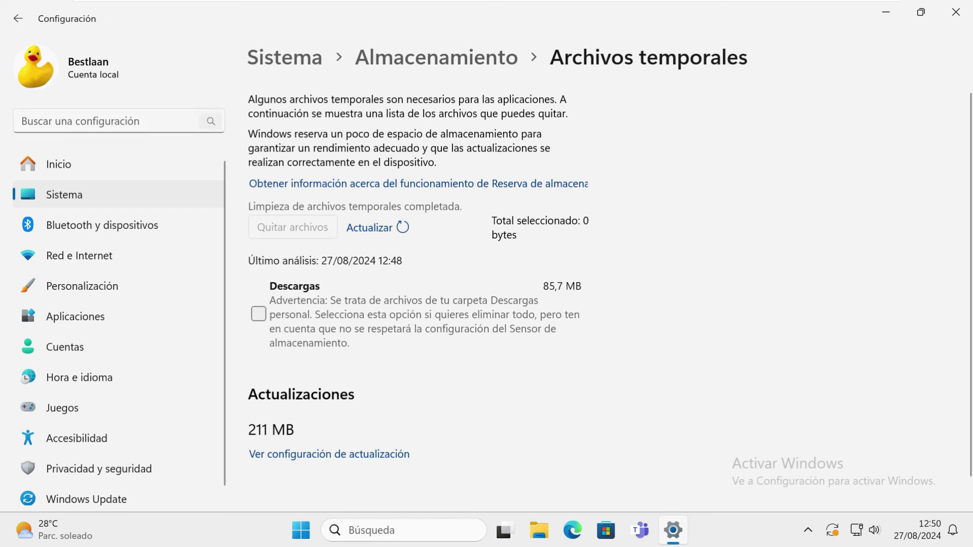
left_click(25, 16)
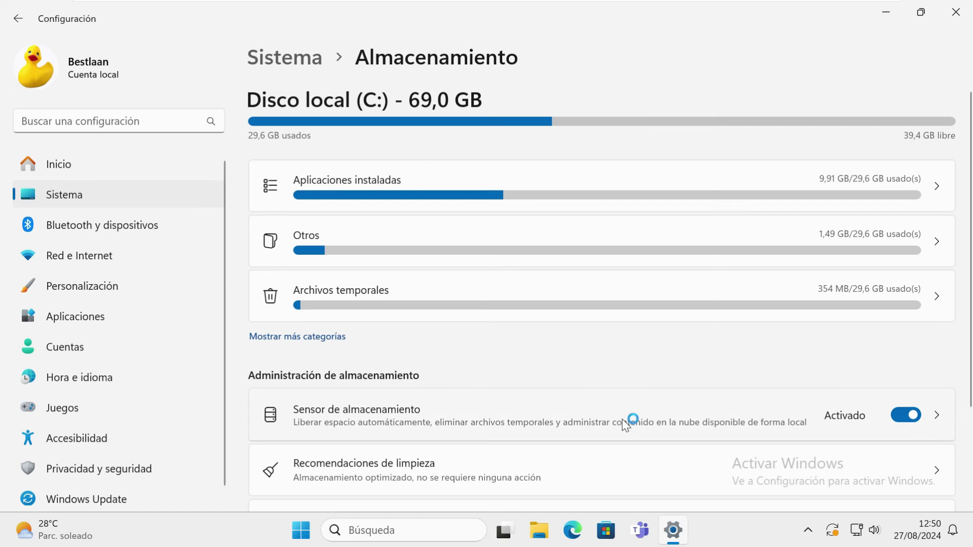
scroll(624, 425, "down", 3)
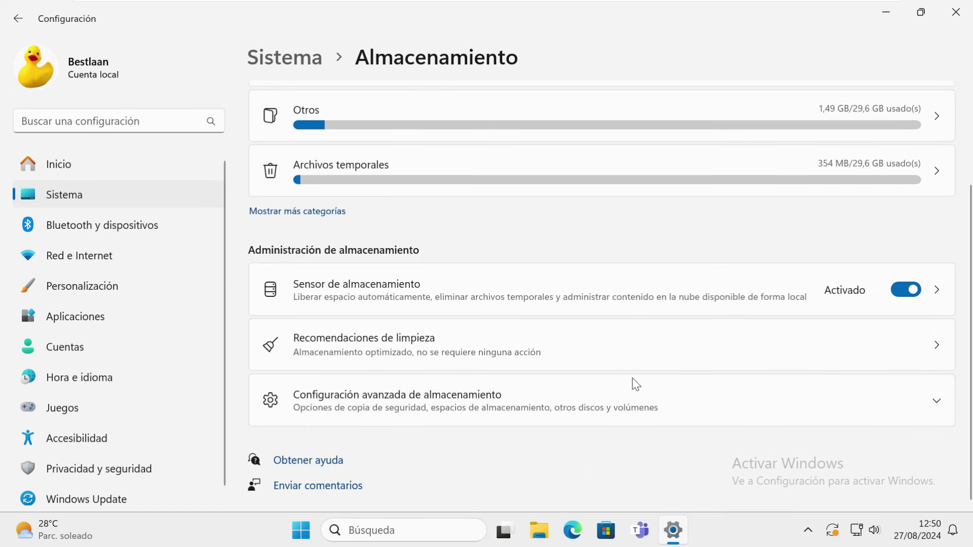
left_click(951, 15)
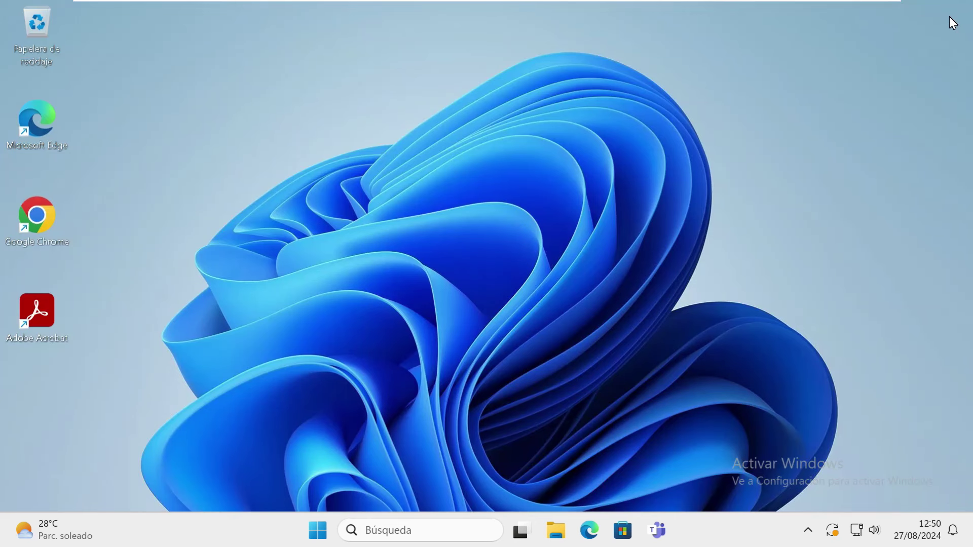